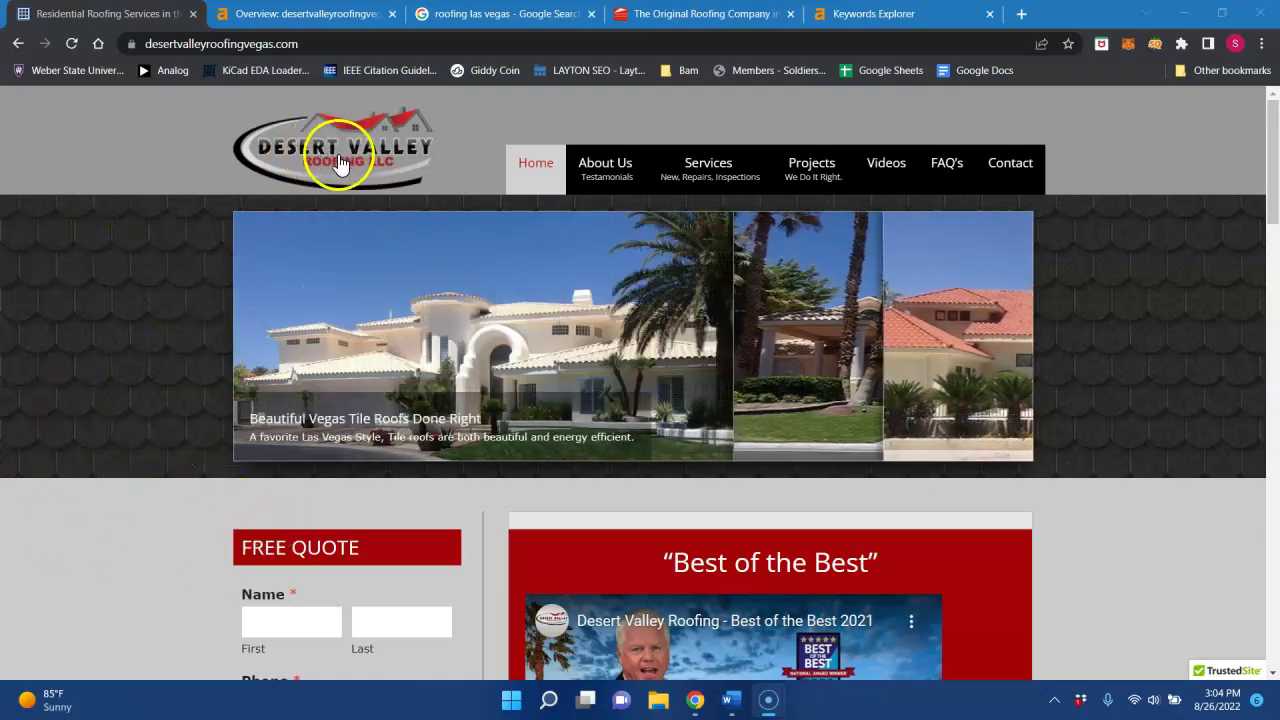
Step: Look through the Desert Valley Roofing home page, from the header and free quote form down to the footer
scroll(157, 351, "down", 5)
scroll(163, 375, "down", 5)
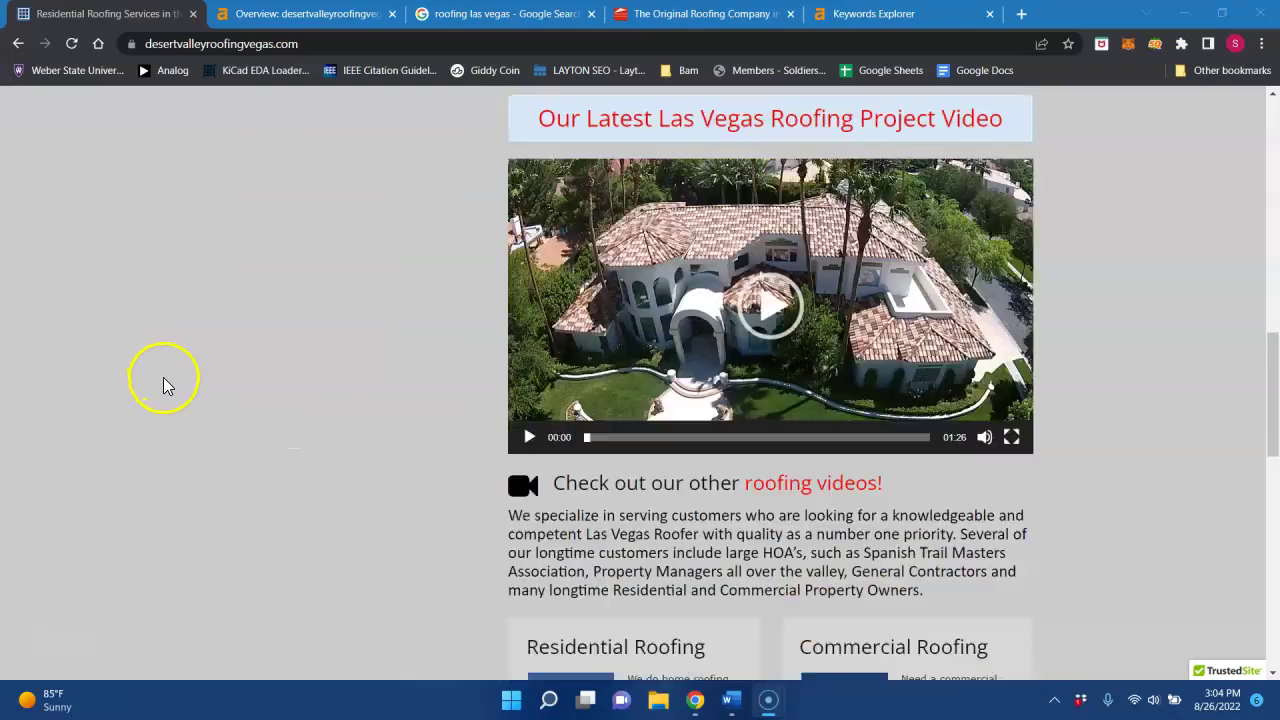
scroll(163, 376, "up", 10)
scroll(165, 398, "down", 3)
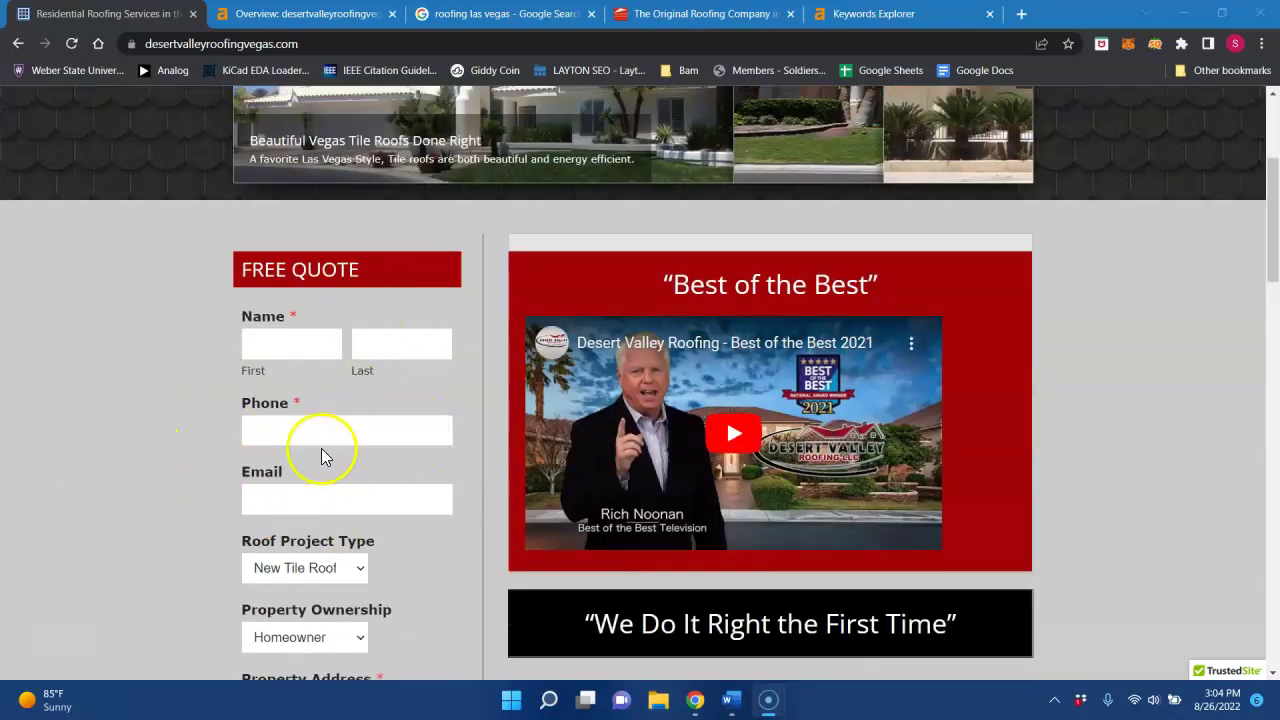
scroll(361, 485, "down", 4)
scroll(361, 483, "up", 8)
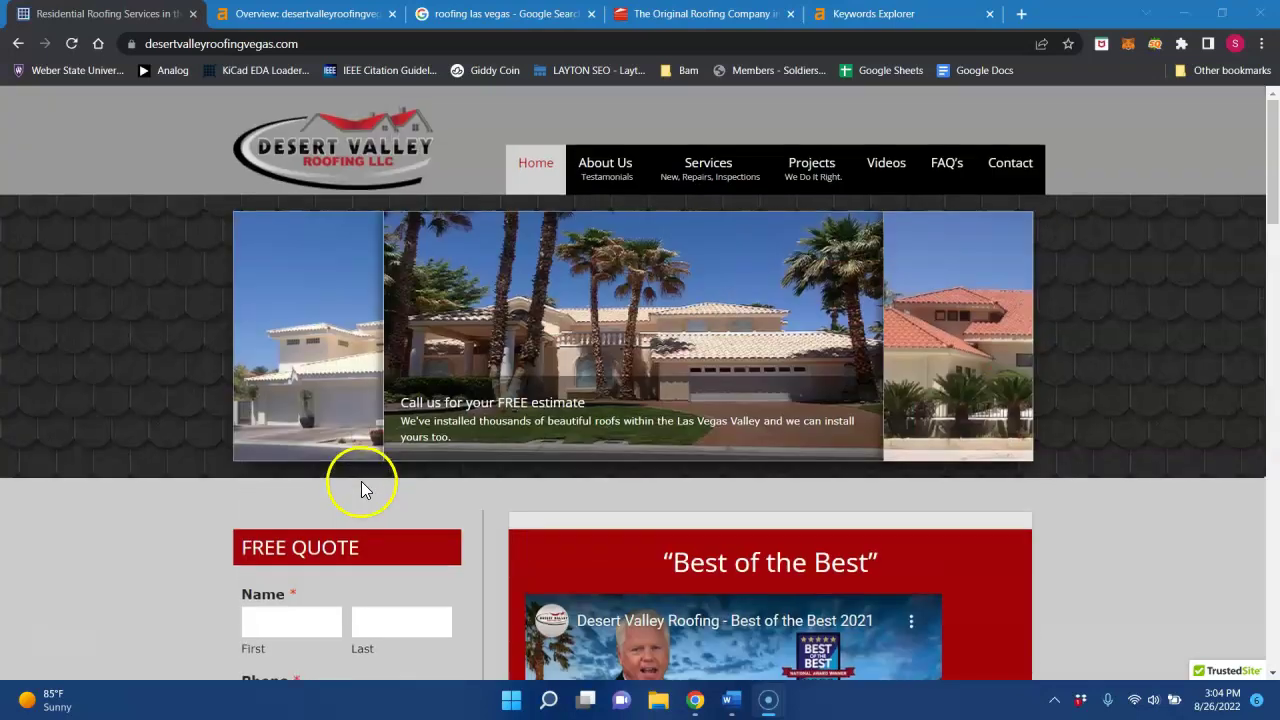
scroll(411, 466, "down", 6)
scroll(435, 467, "down", 10)
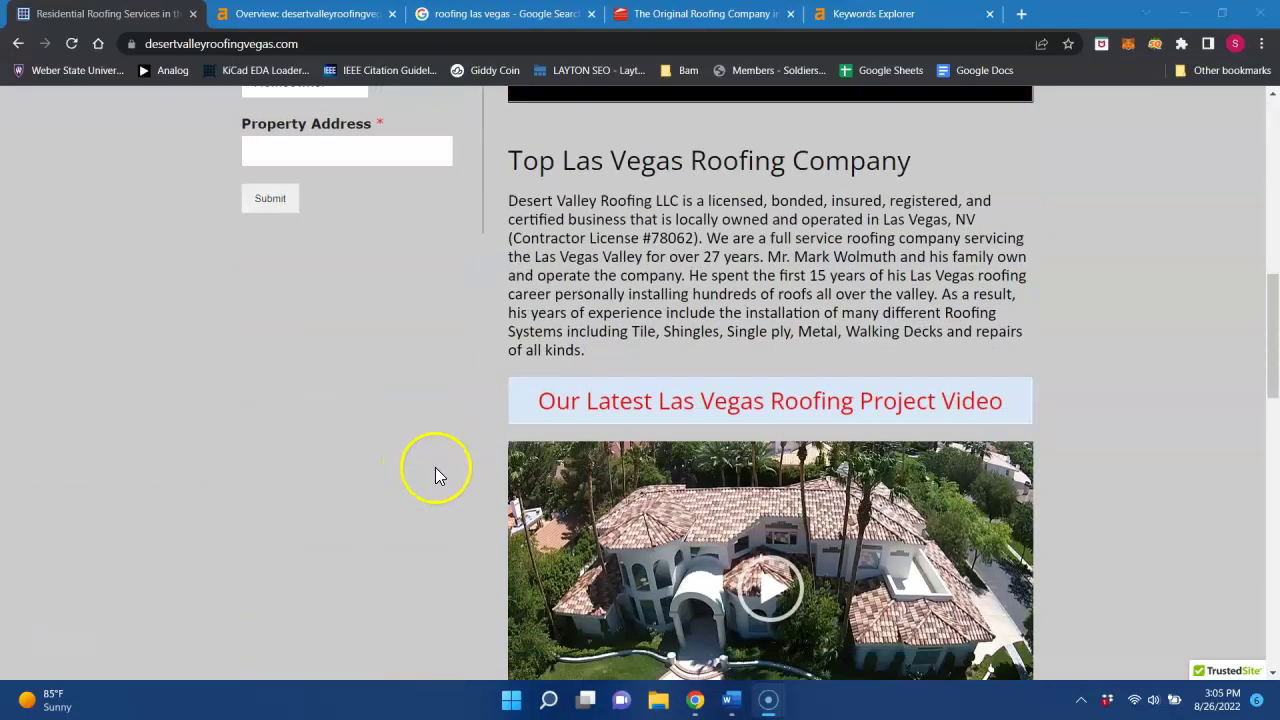
scroll(423, 481, "down", 3)
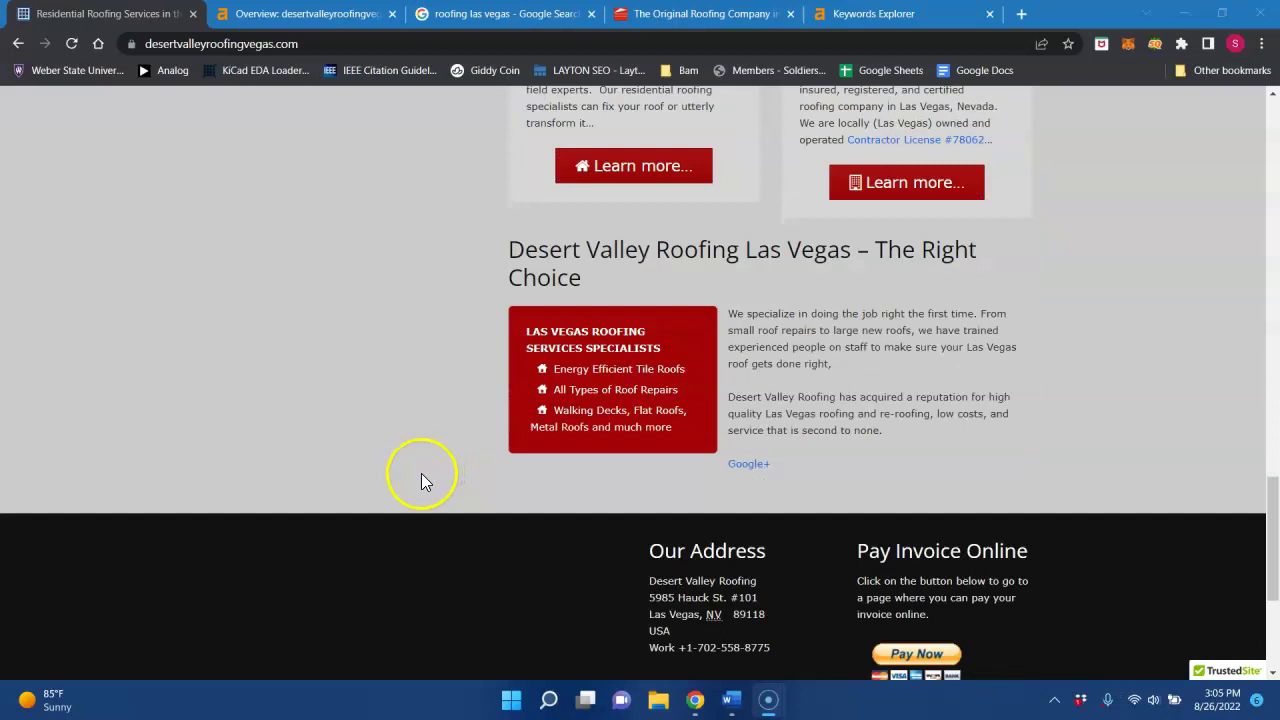
scroll(390, 488, "down", 3)
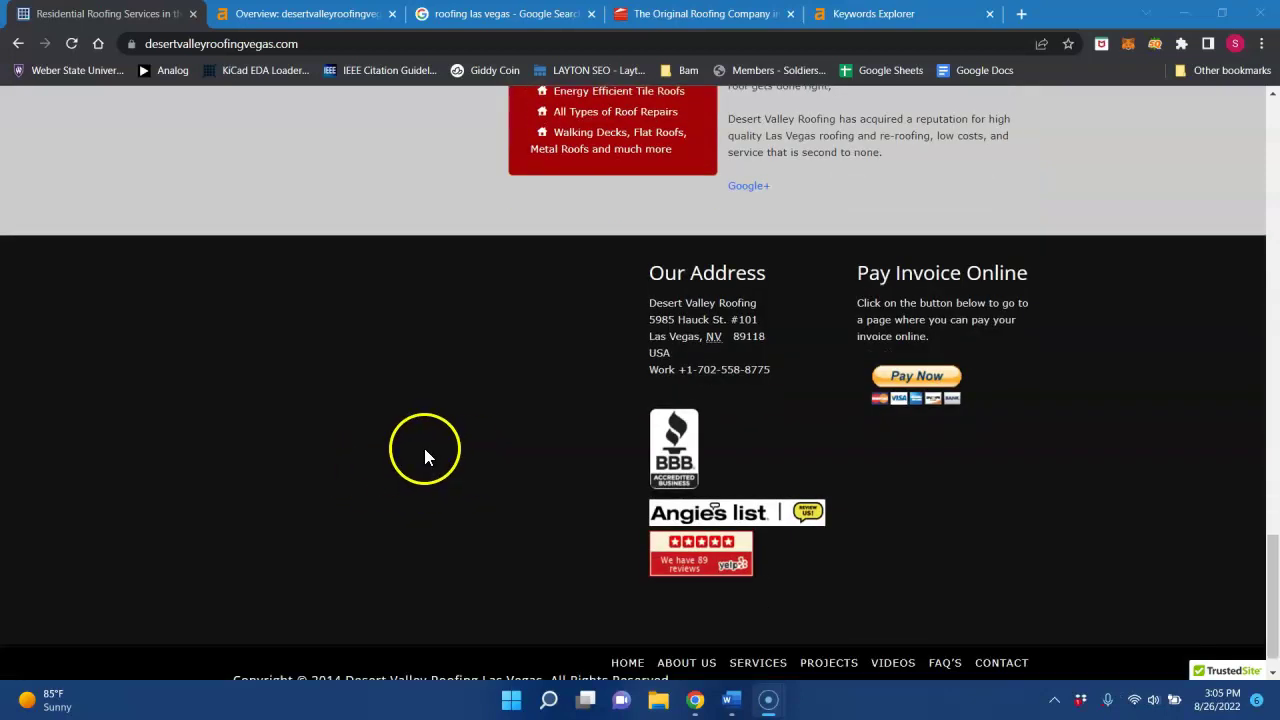
scroll(430, 486, "down", 1)
scroll(445, 480, "up", 5)
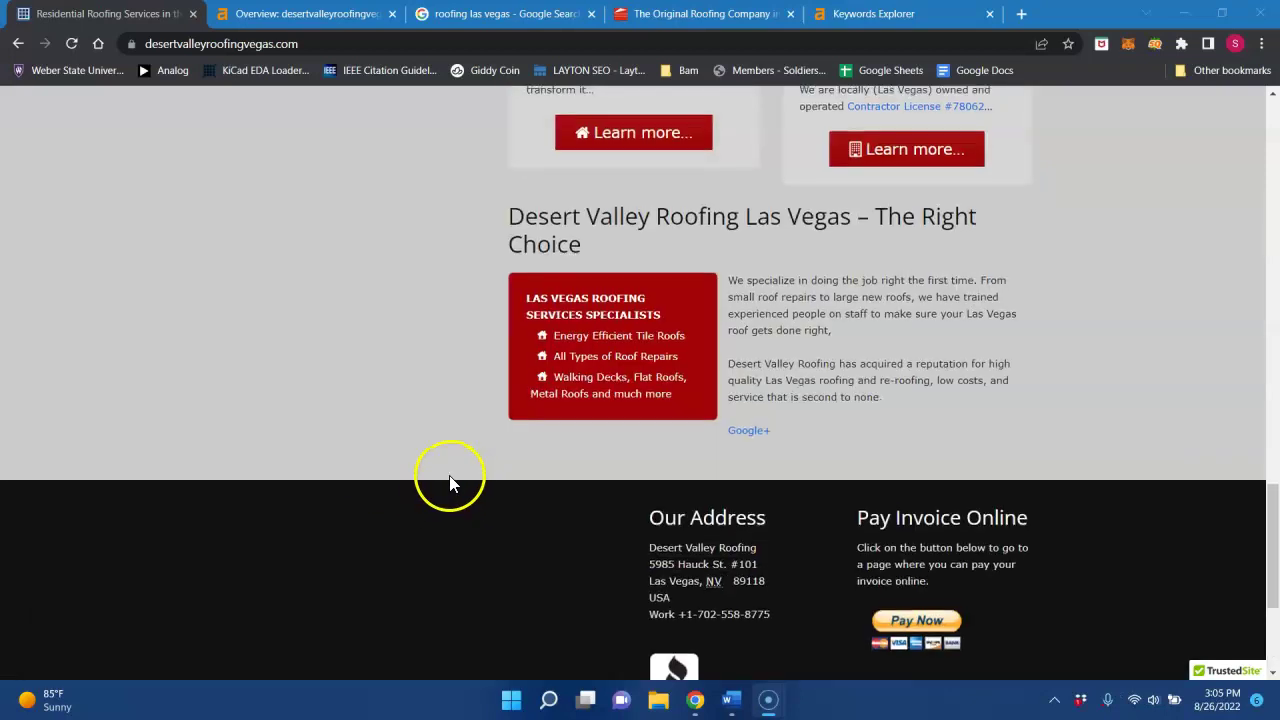
Step: Examine the Top Las Vegas Roofing Company section and highlight the keyword phrase "Las Vegas Roofing Company" in its heading
scroll(448, 475, "up", 5)
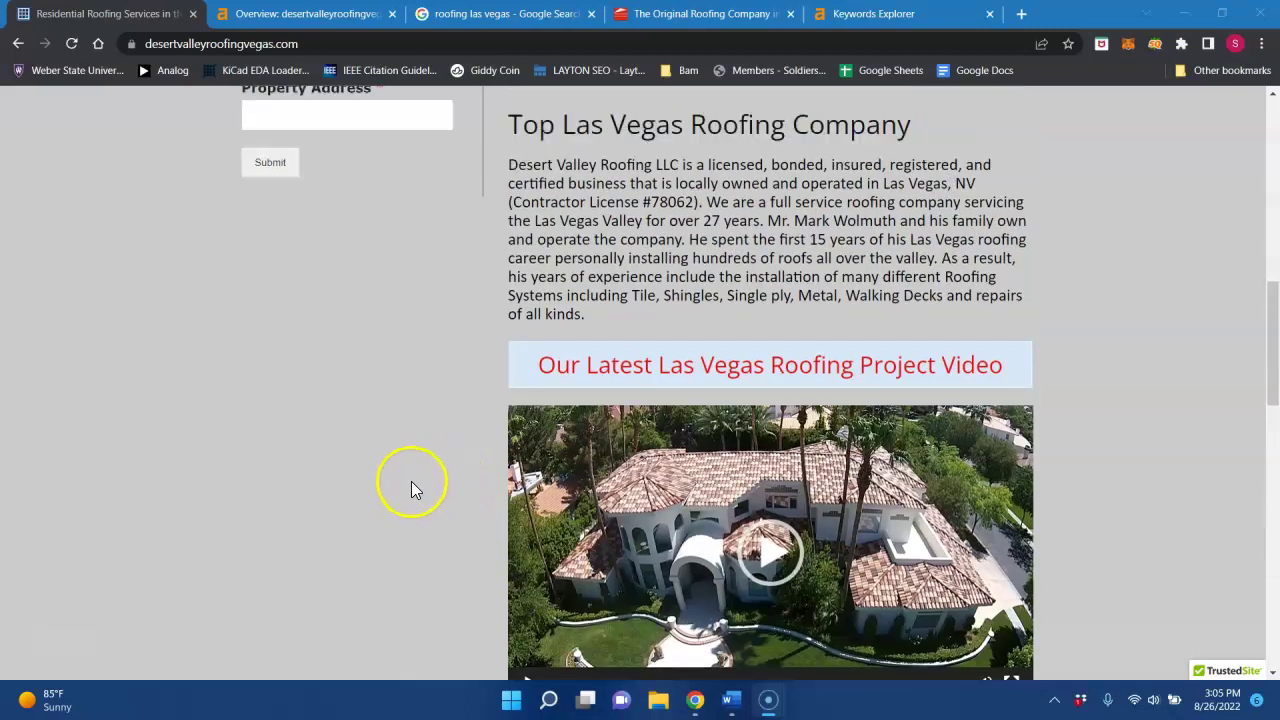
scroll(391, 477, "up", 4)
scroll(518, 531, "down", 1)
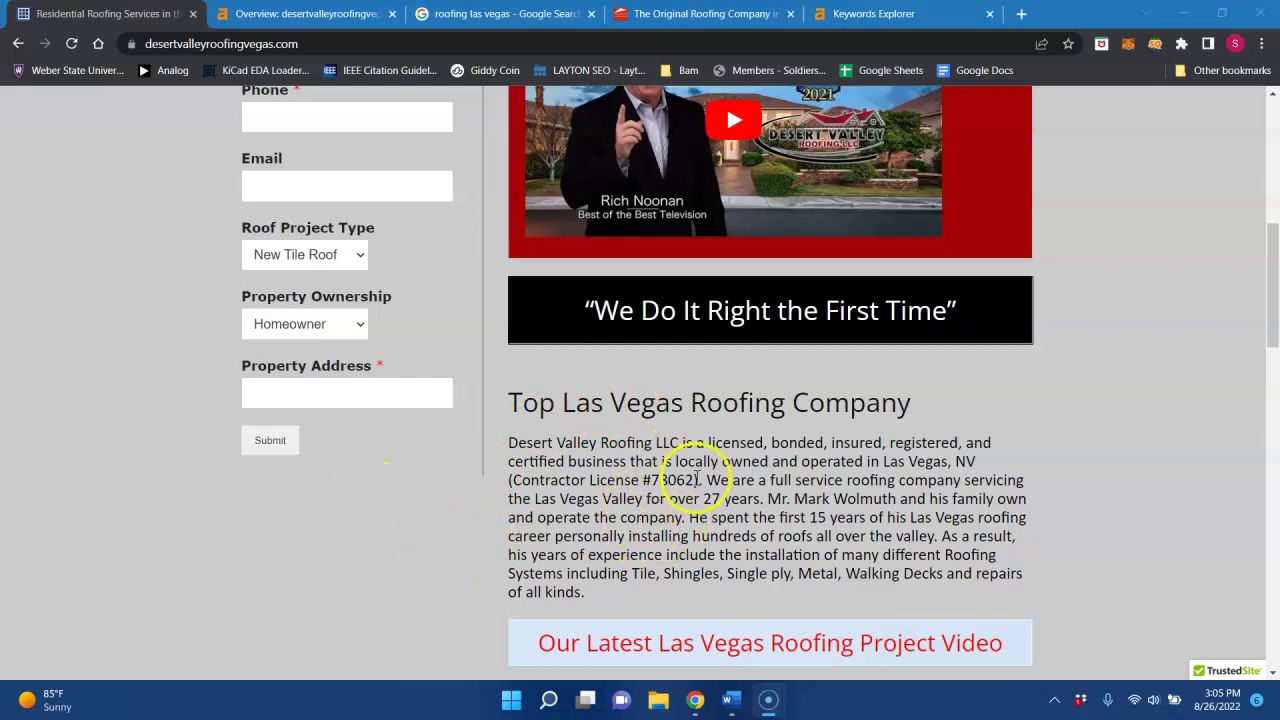
left_click_drag(561, 395, 943, 417)
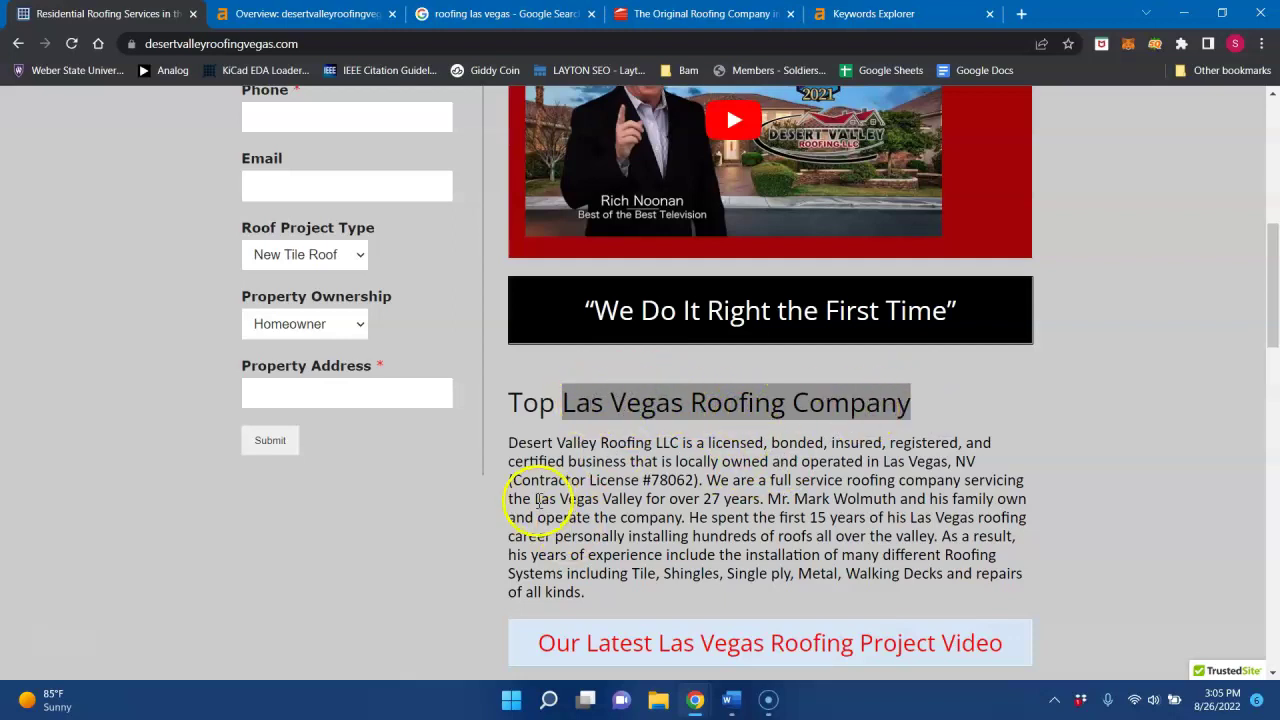
Step: Check the file name offered when saving from the site's header logo, without saving anything
scroll(537, 503, "up", 6)
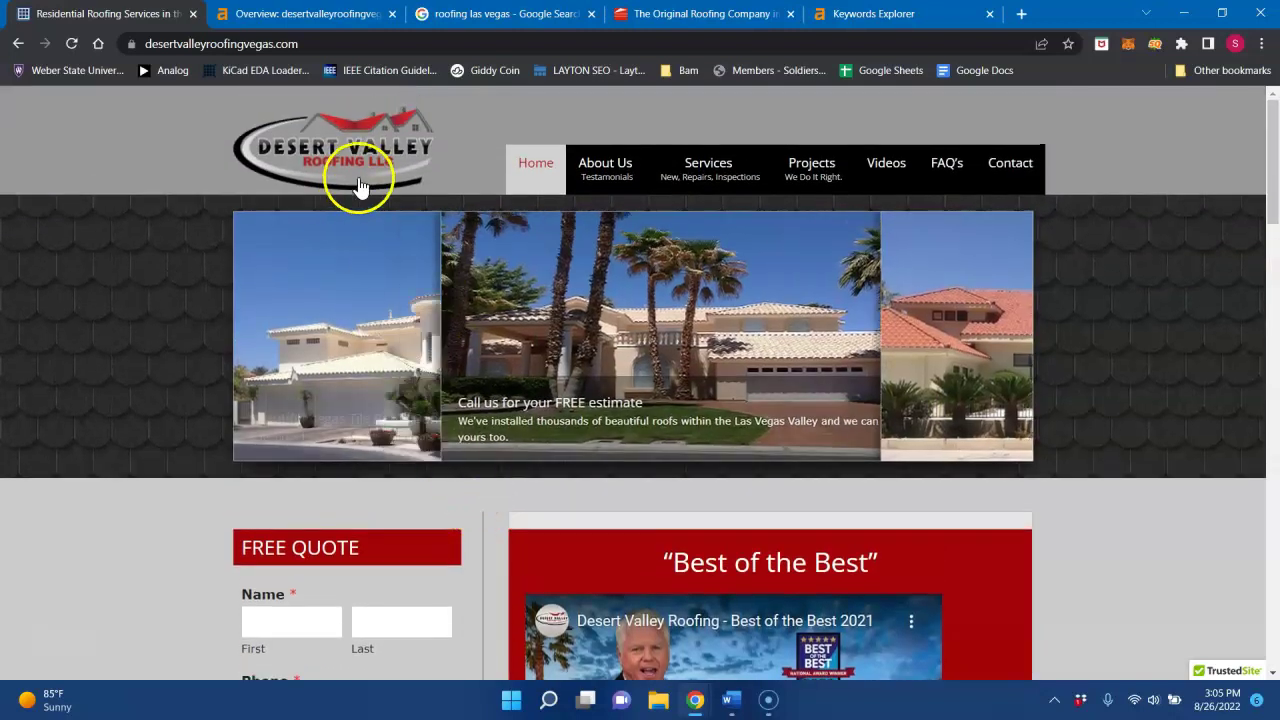
right_click(358, 160)
left_click(440, 262)
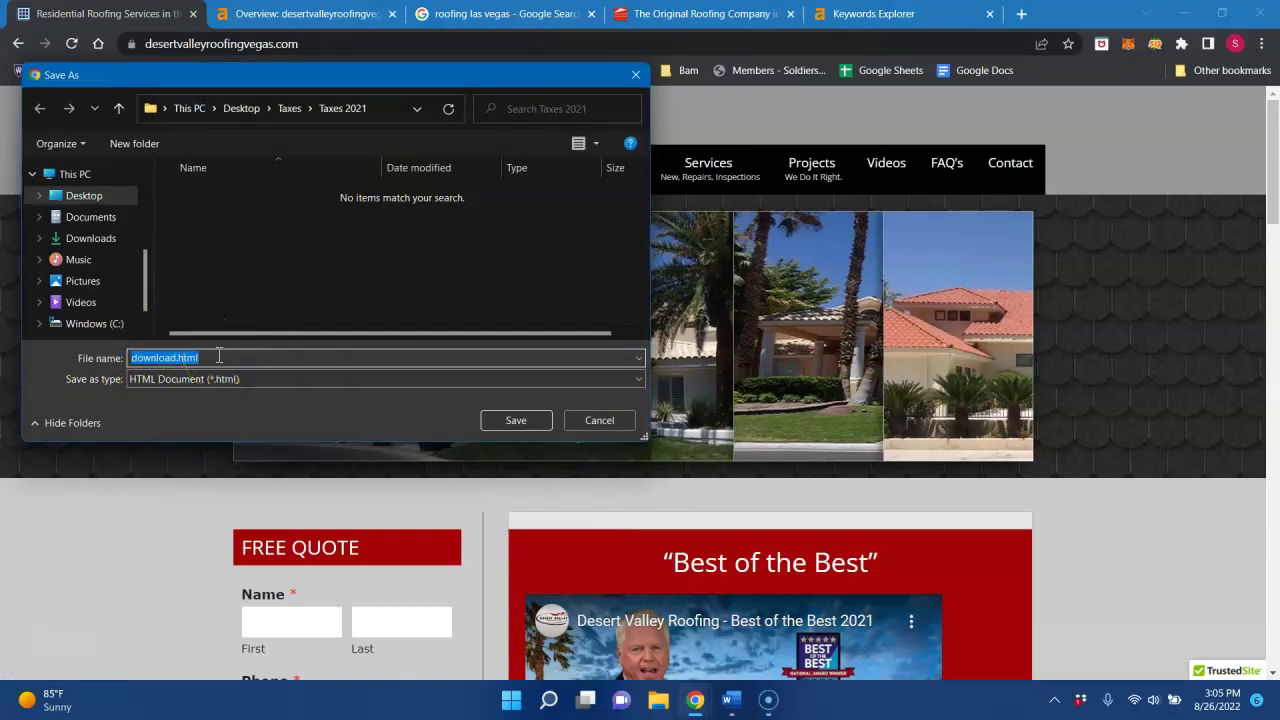
left_click(547, 413)
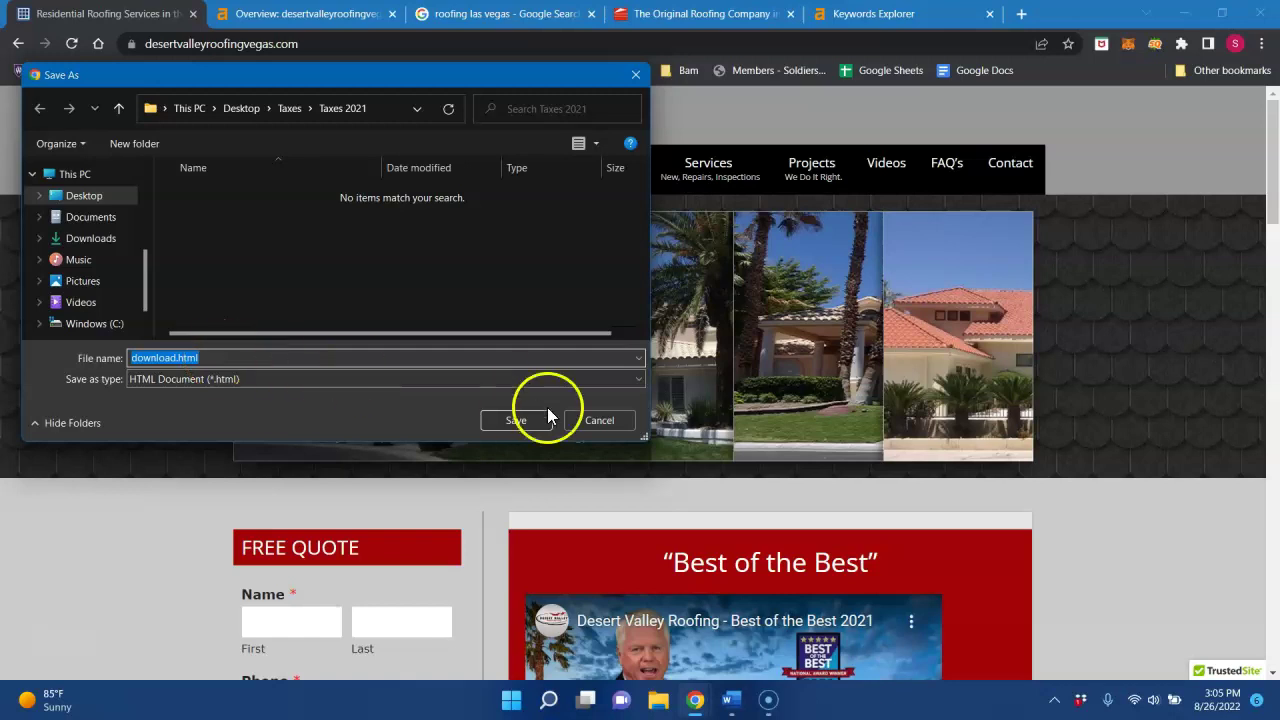
left_click(598, 420)
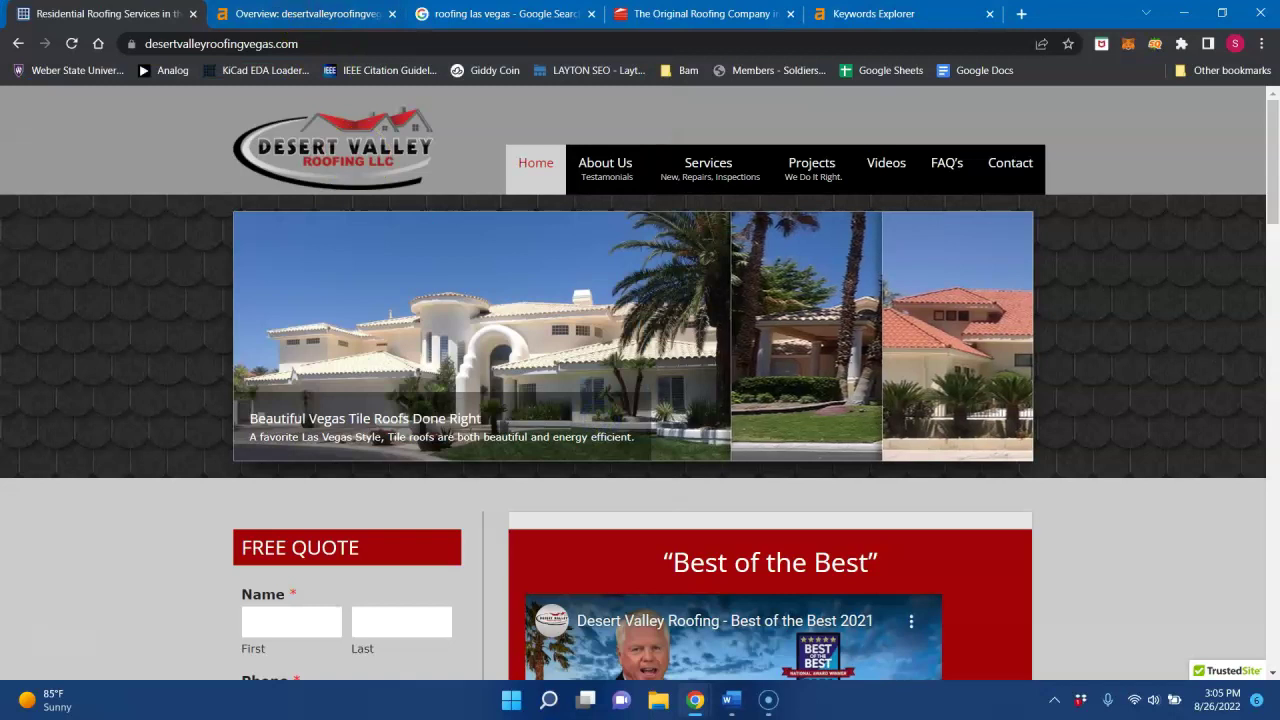
Step: Switch to the Ahrefs overview of desertvalleyroofingvegas.com and examine its domain rating, backlinks, organic keywords and organic traffic
left_click(330, 20)
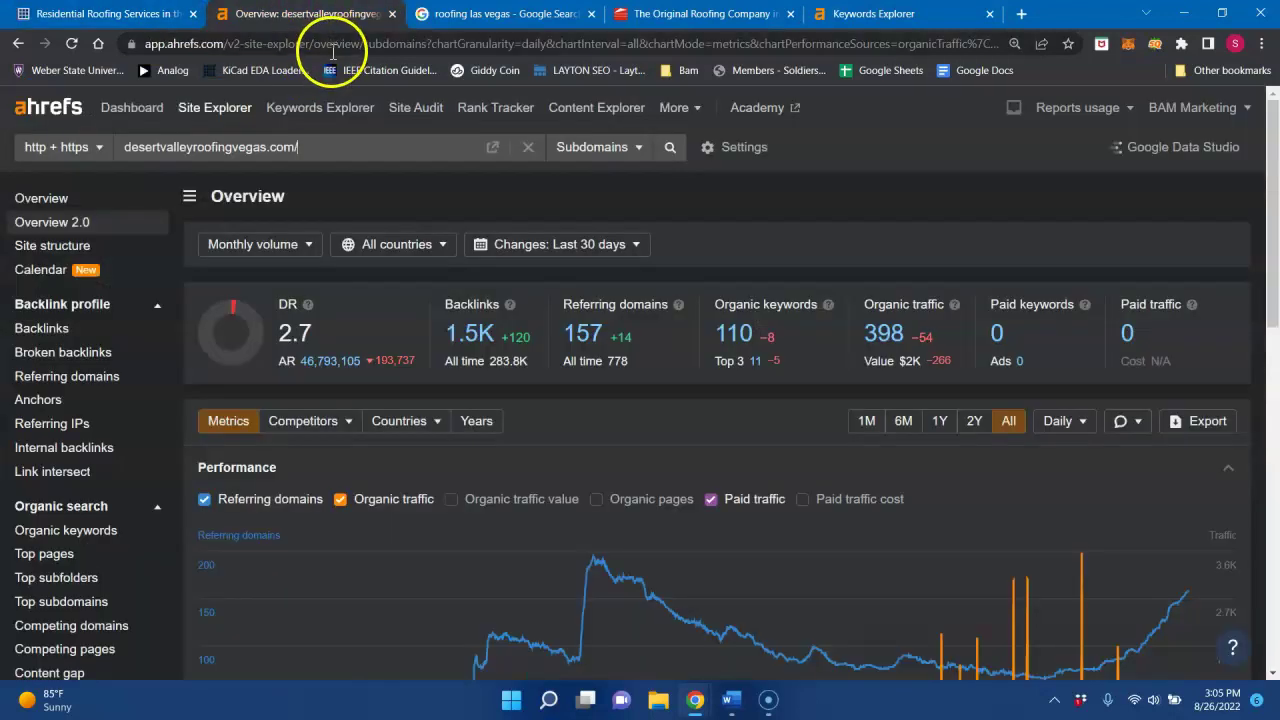
double_click(312, 334)
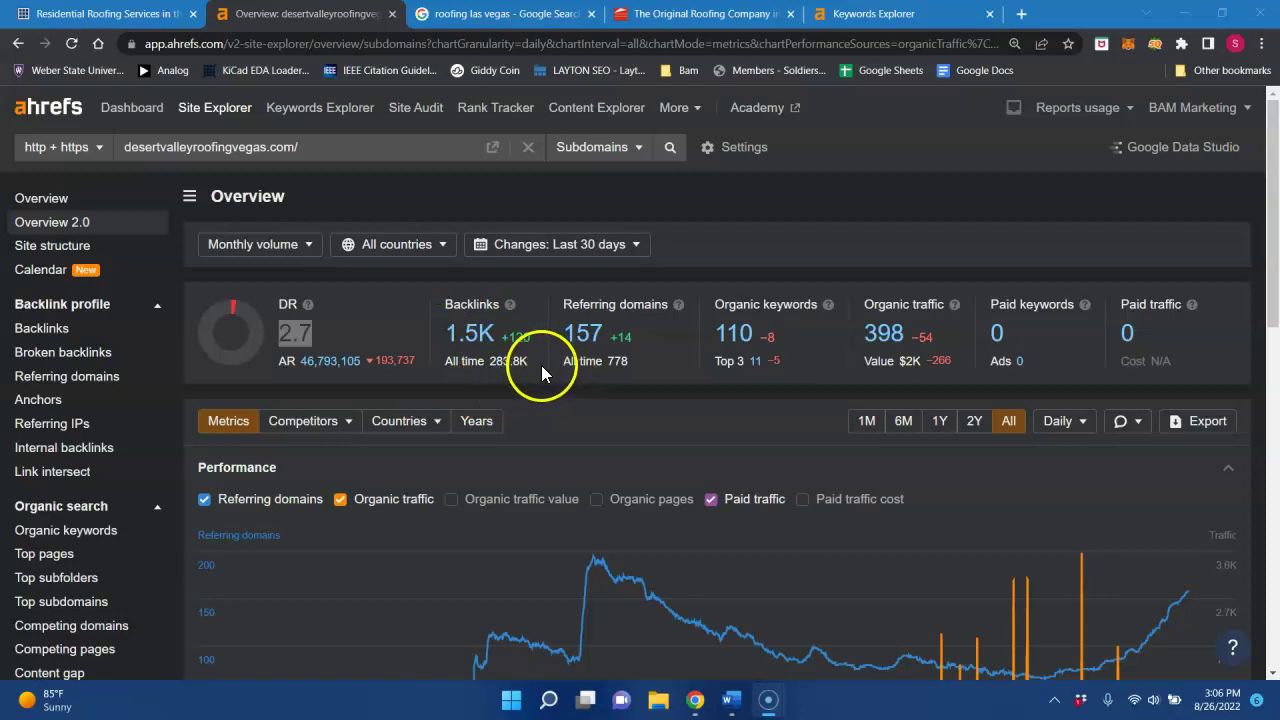
left_click(545, 374)
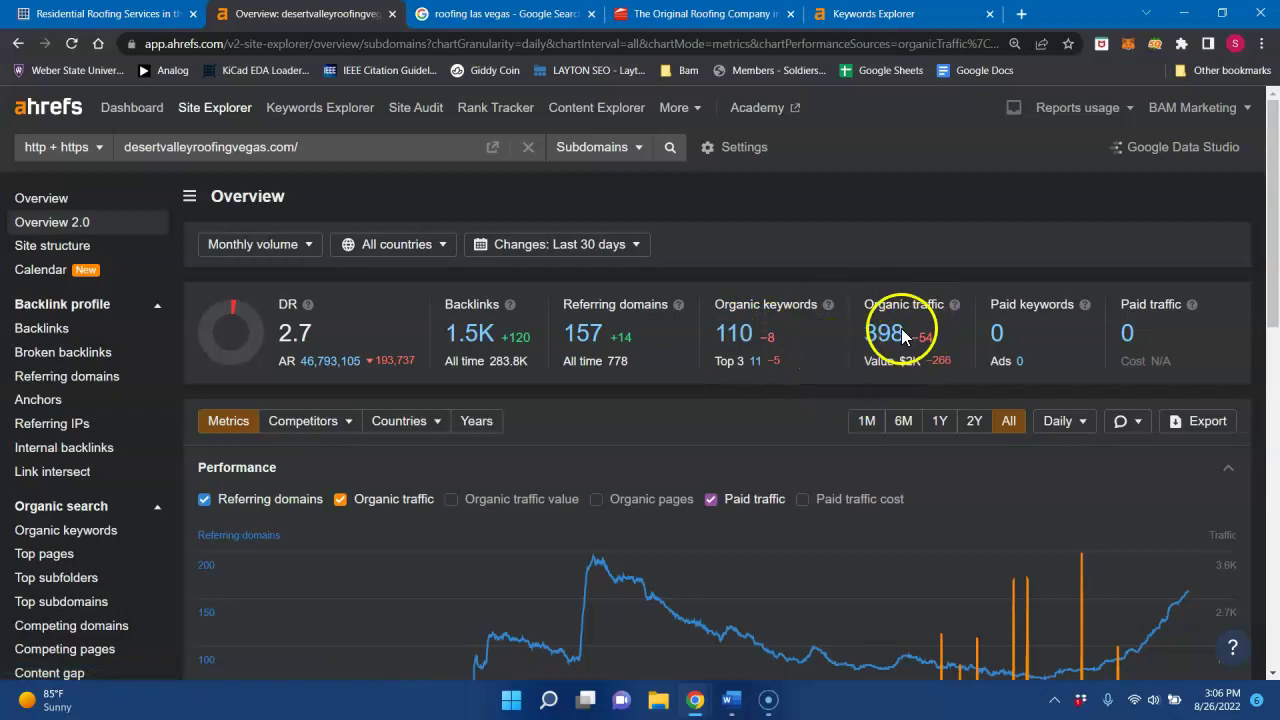
left_click_drag(940, 338, 716, 362)
left_click(883, 389)
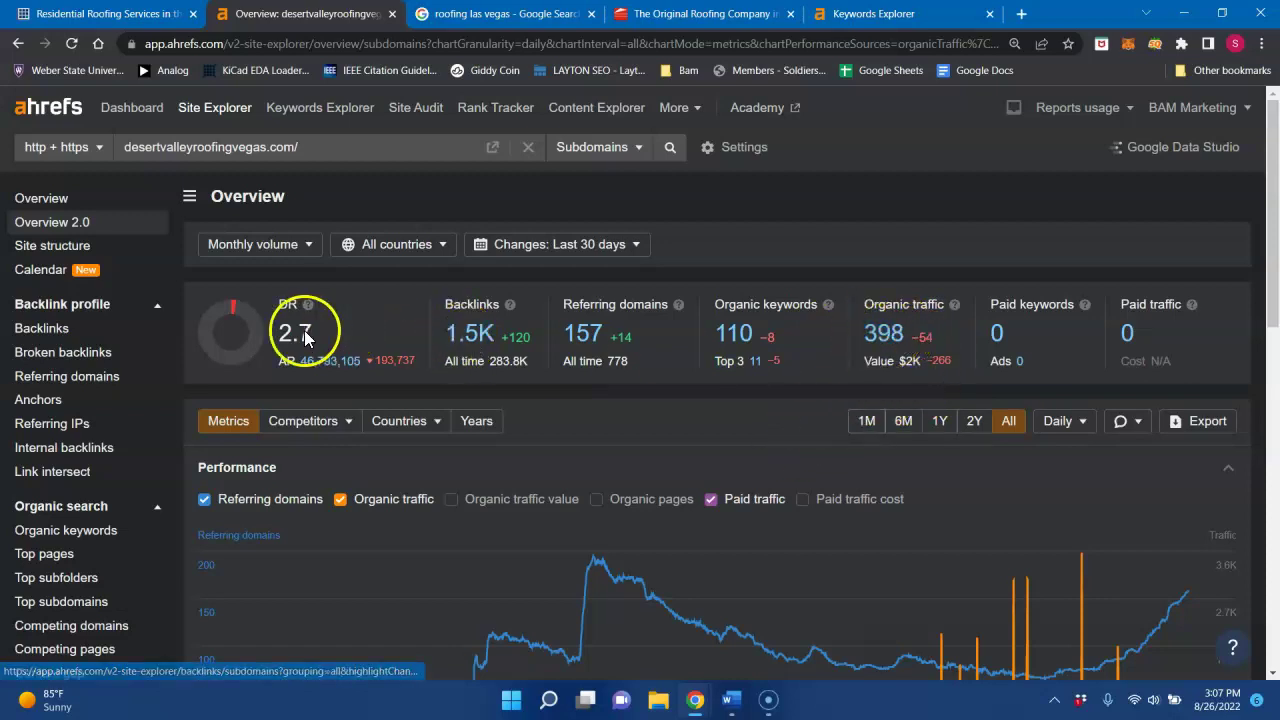
left_click_drag(270, 335, 363, 336)
left_click(363, 336)
Step: Open the site's organic keywords report and examine the search volumes and ranking positions, starting with "las vegas roof repair"
left_click(735, 334)
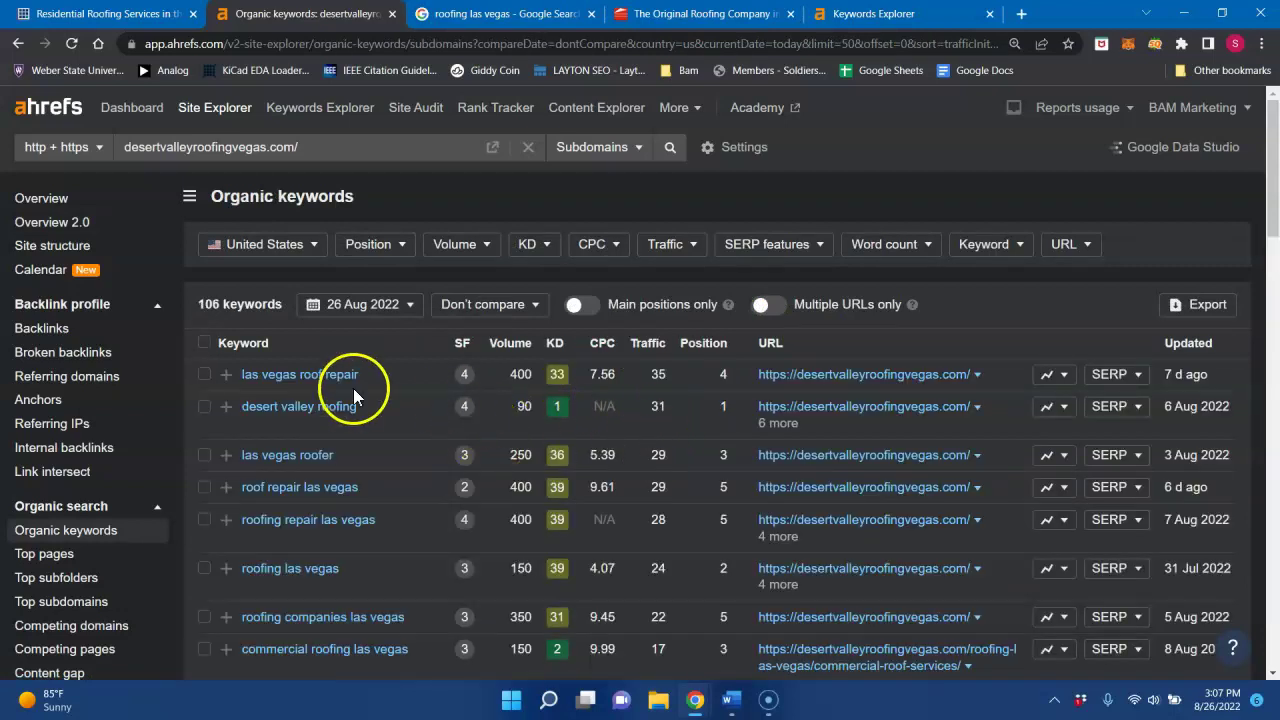
left_click_drag(538, 375, 494, 376)
double_click(721, 377)
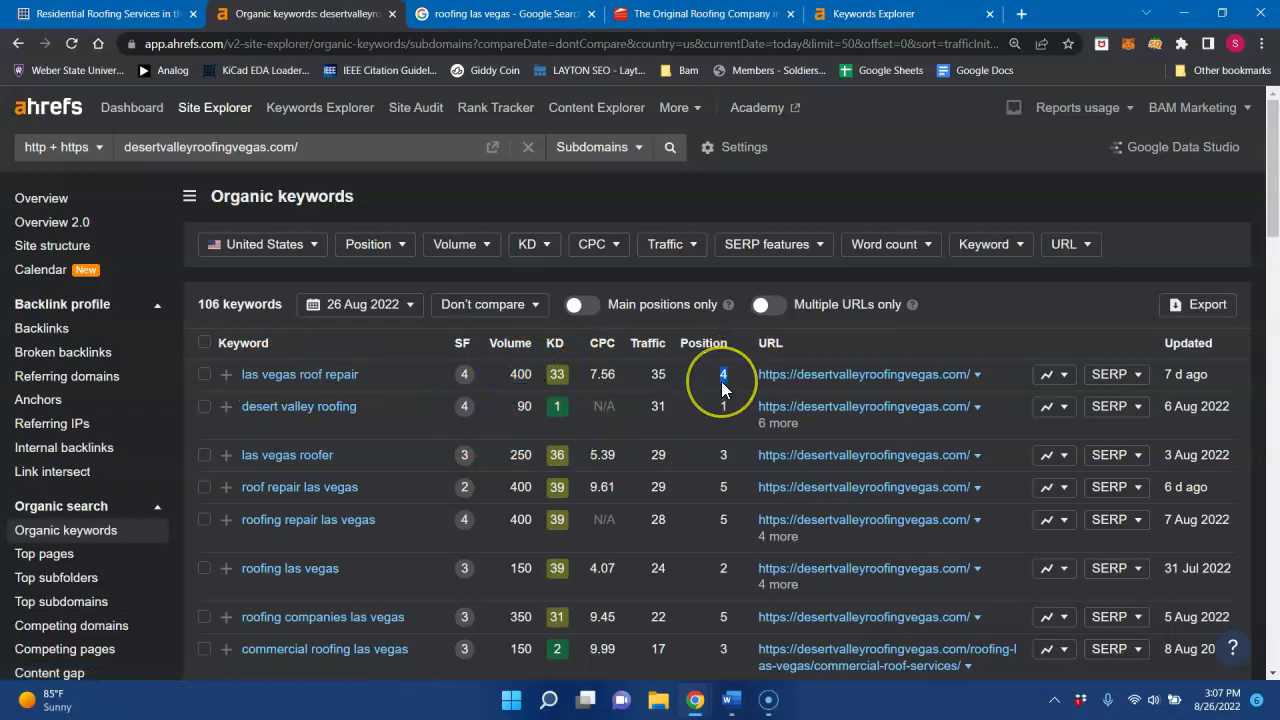
mouse_move(486, 457)
left_mouse_down()
mouse_move(290, 456)
mouse_move(481, 490)
mouse_move(688, 456)
mouse_move(251, 486)
mouse_move(381, 530)
left_mouse_up()
scroll(381, 530, "down", 1)
scroll(381, 530, "down", 2)
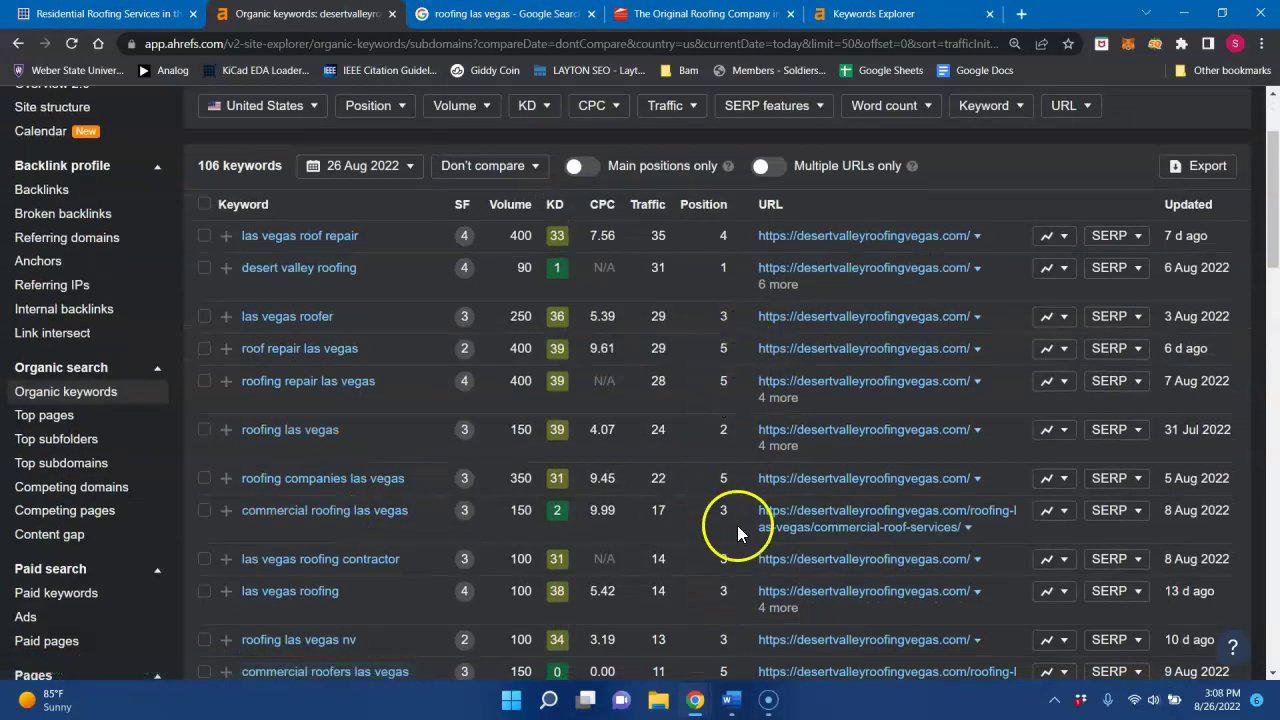
scroll(737, 528, "down", 2)
scroll(715, 574, "down", 2)
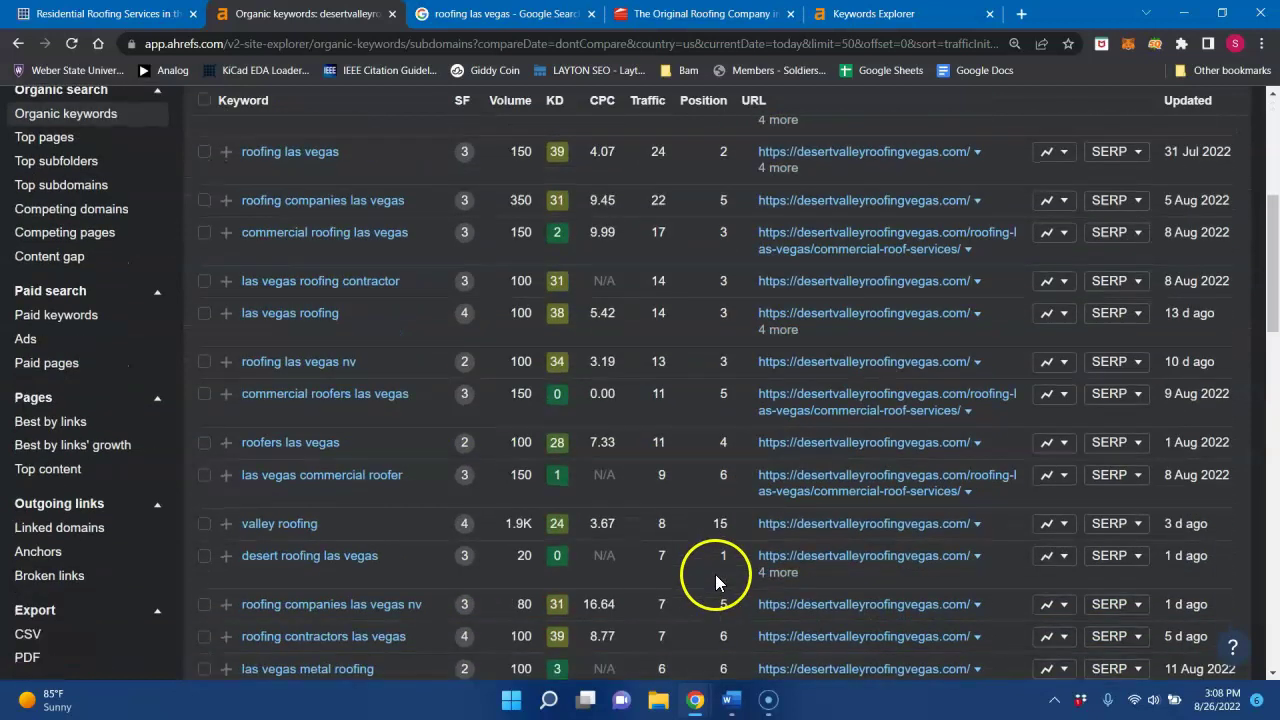
Step: Switch to the Google results for "roofing las vegas" and examine the sponsored listings, ads and Roofing Contractors map listings
left_click(488, 14)
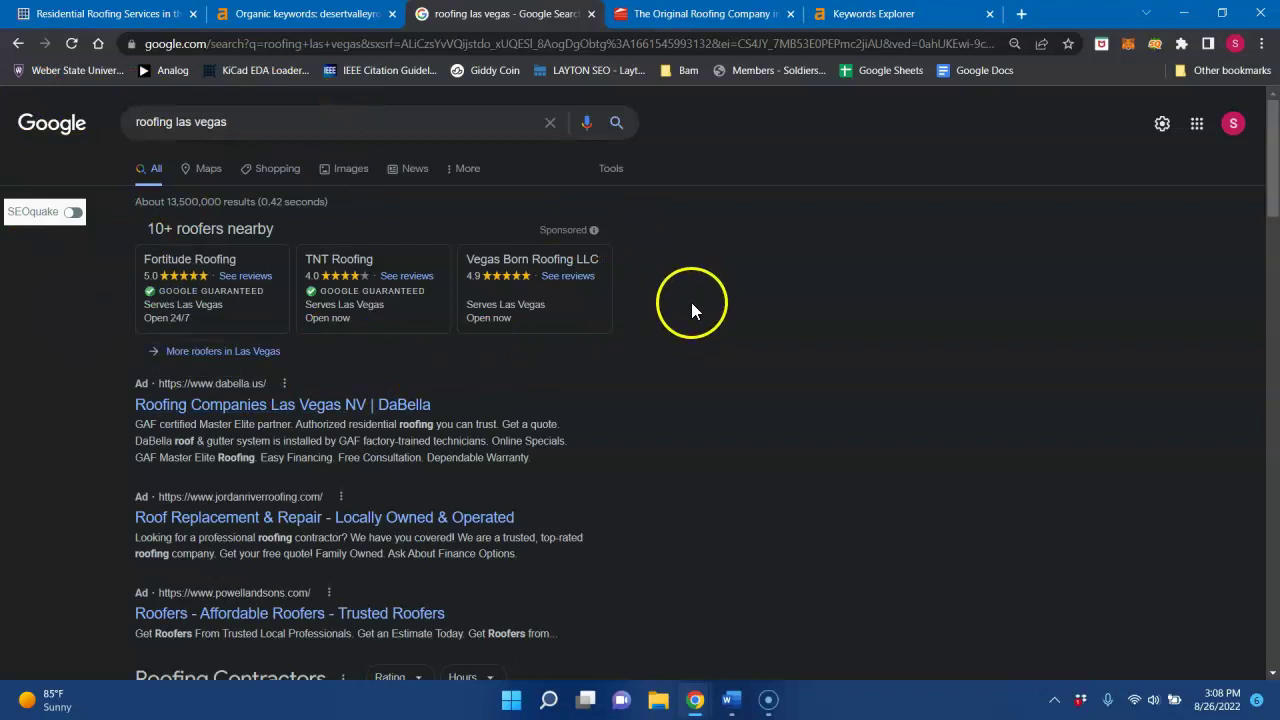
scroll(691, 303, "down", 2)
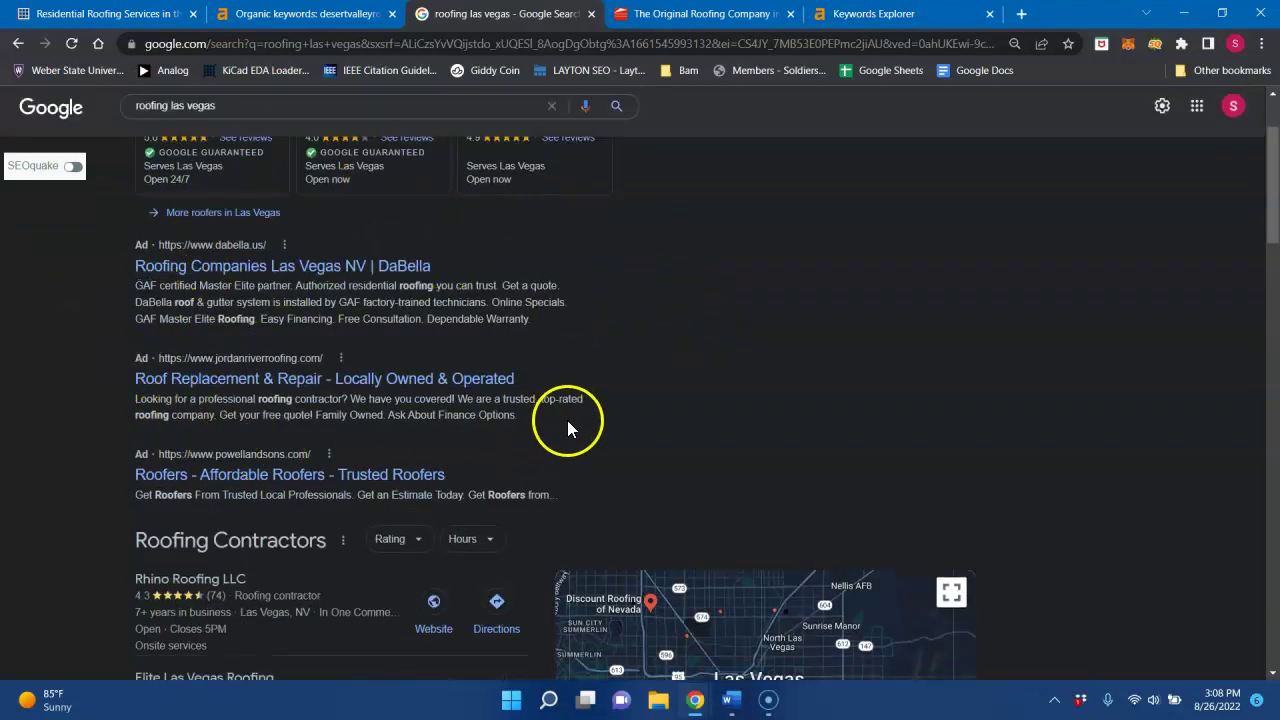
scroll(660, 432, "up", 2)
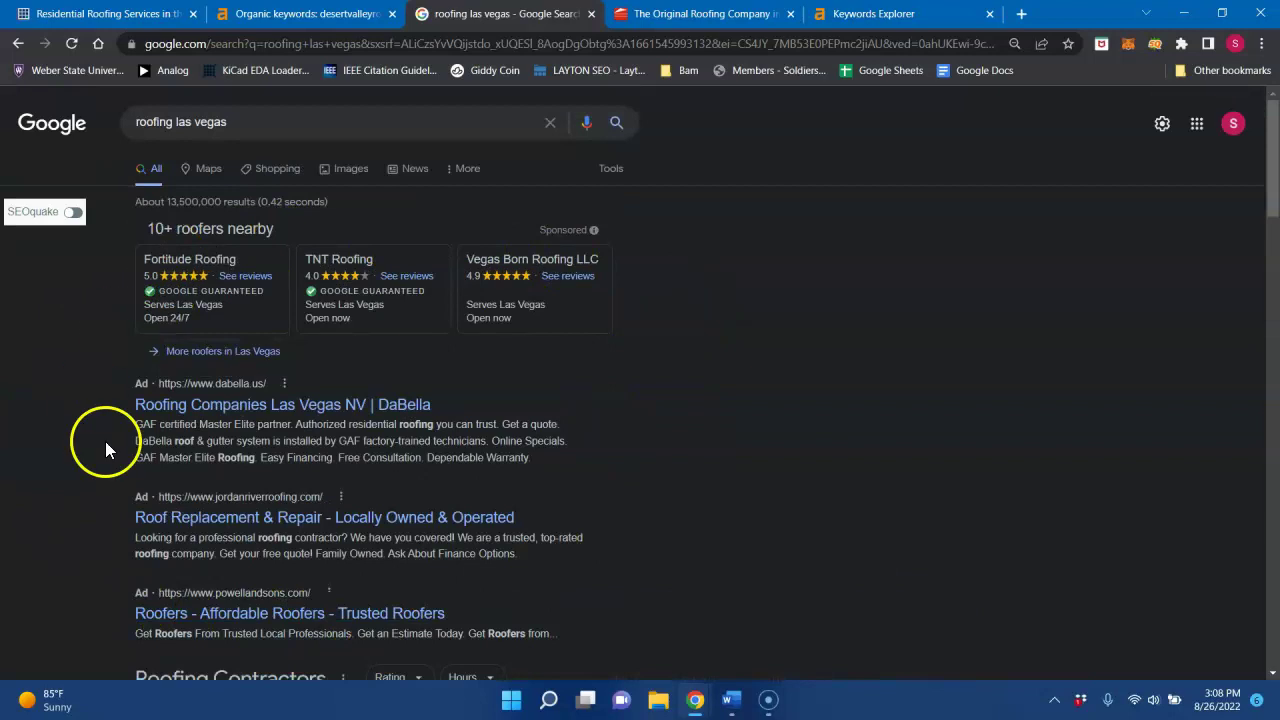
scroll(562, 397, "down", 4)
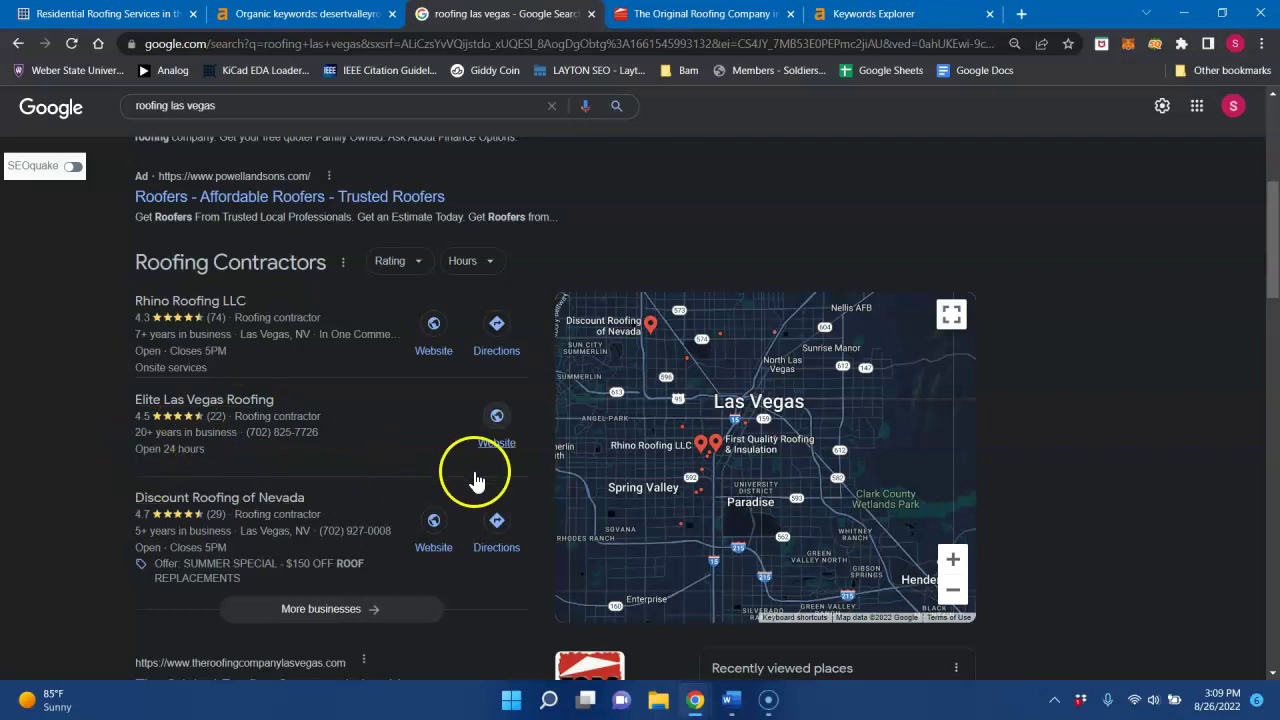
scroll(783, 458, "up", 2)
scroll(801, 401, "down", 3)
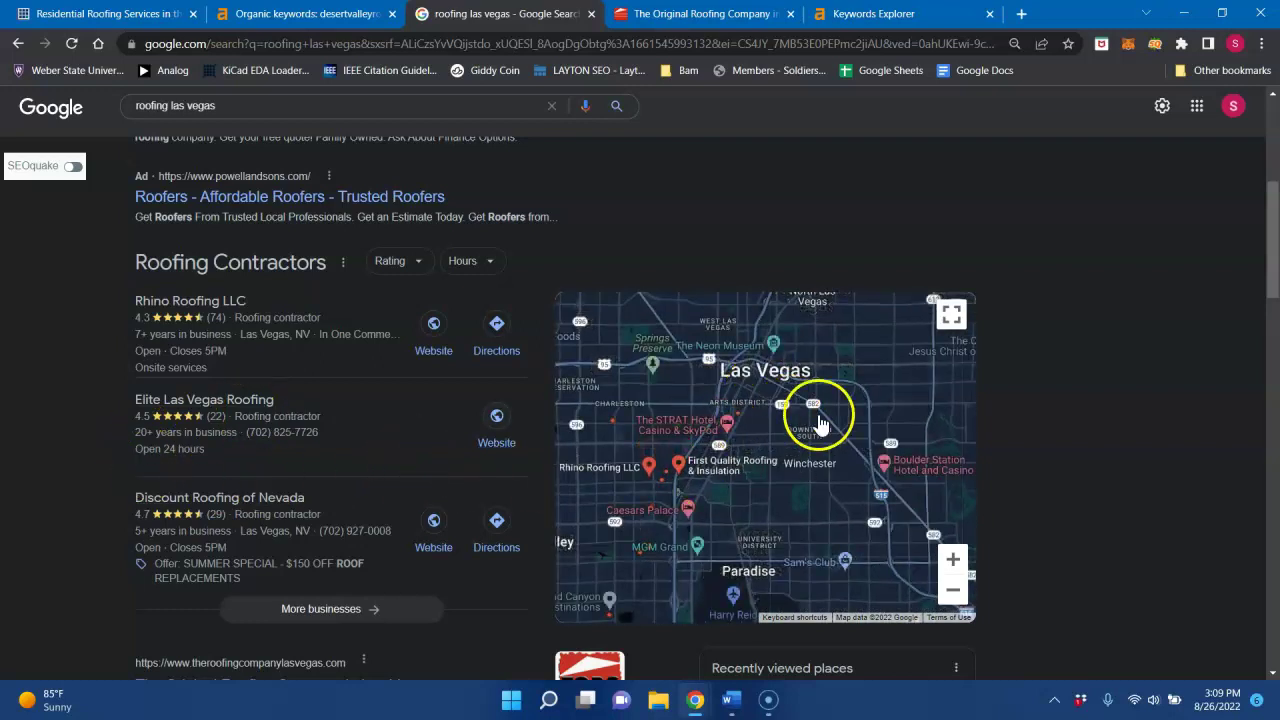
scroll(740, 452, "up", 1)
scroll(694, 406, "down", 2)
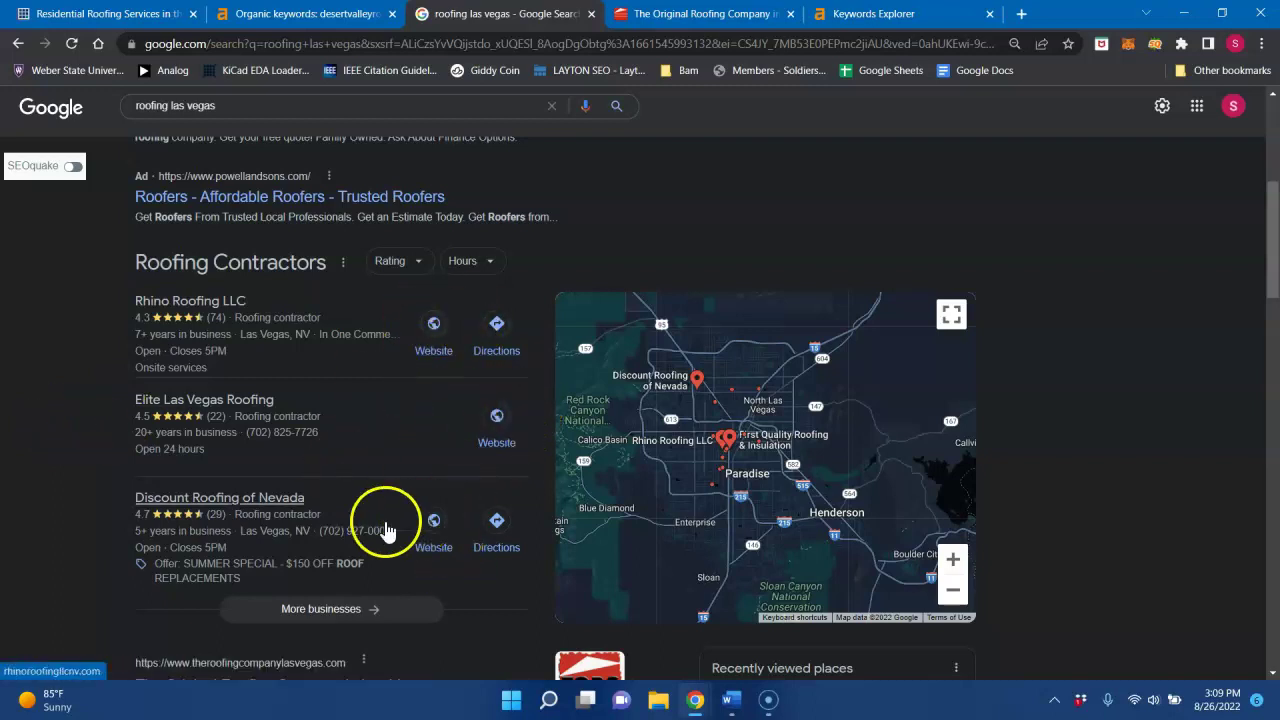
Step: Review the organic search results below the map listings through to the end of the page
scroll(92, 427, "down", 3)
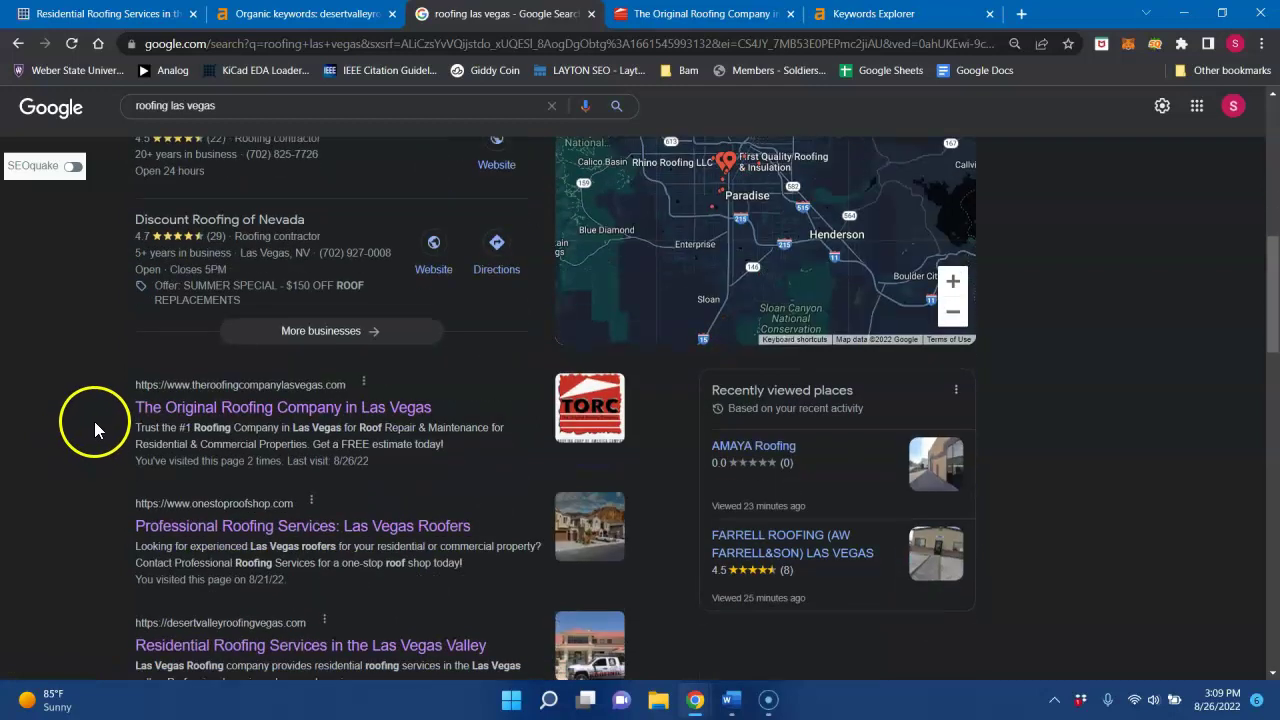
scroll(350, 540, "down", 1)
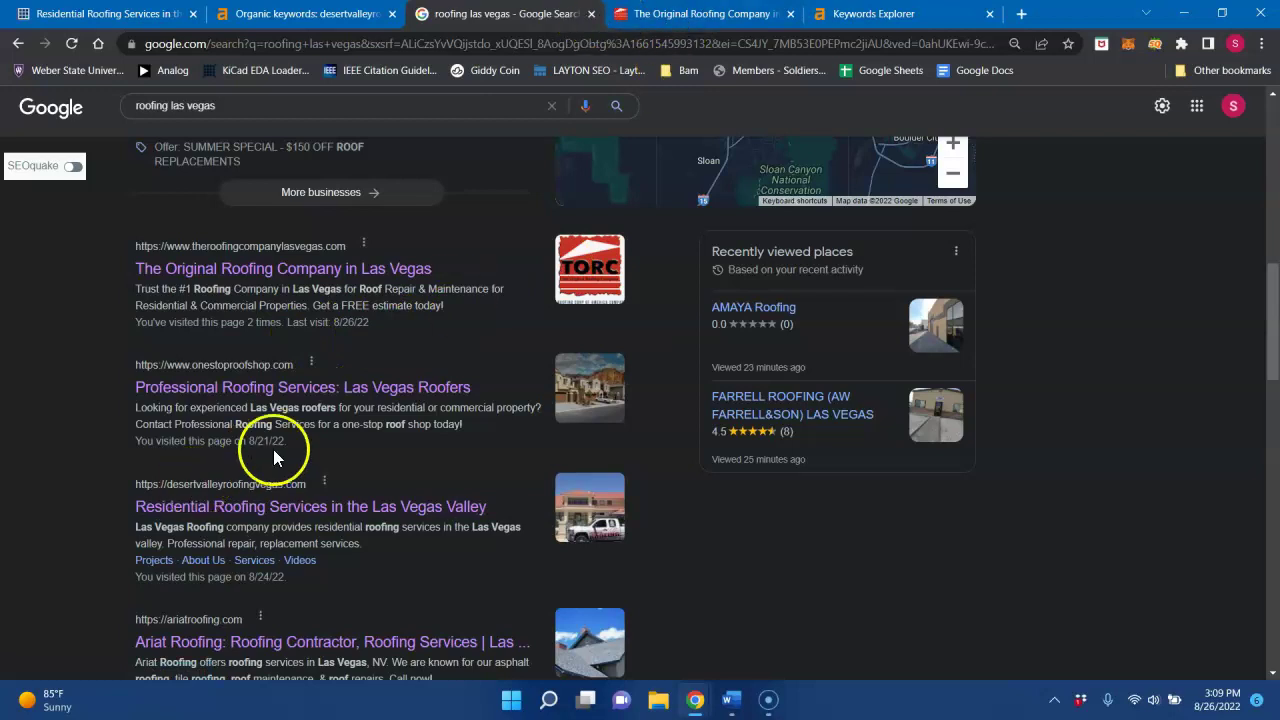
scroll(398, 495, "down", 10)
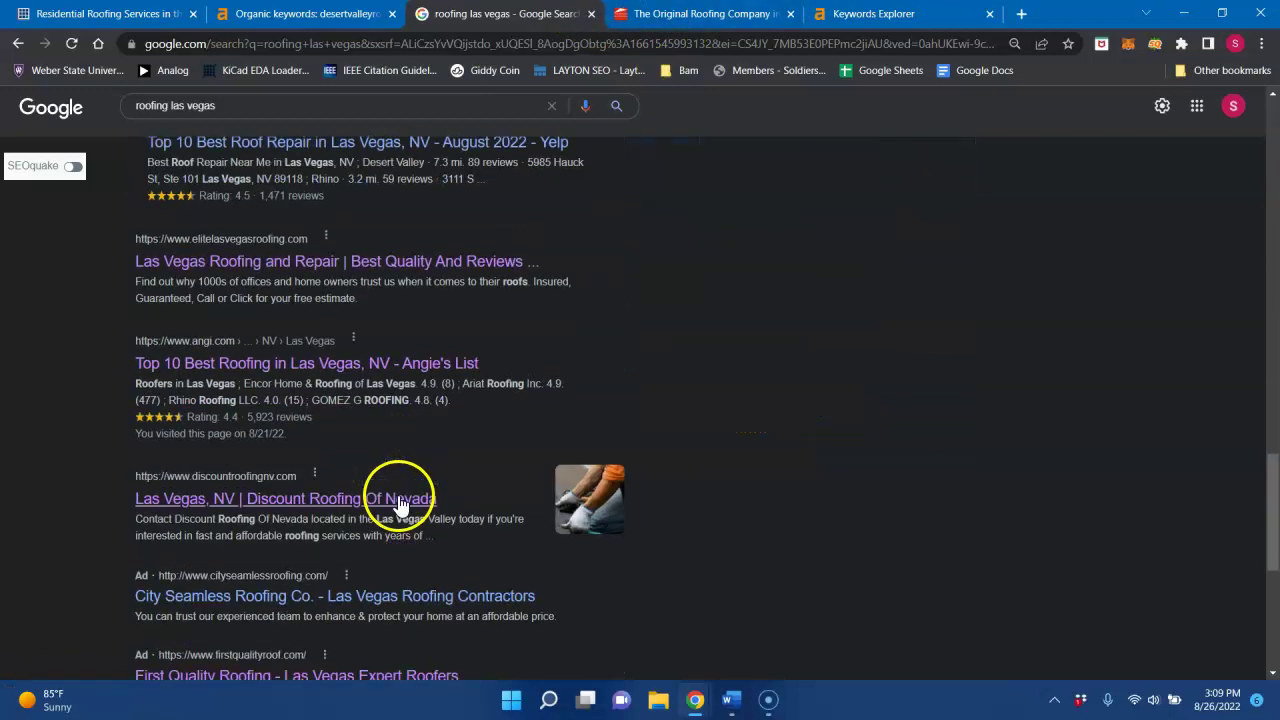
scroll(400, 495, "down", 5)
scroll(400, 491, "up", 20)
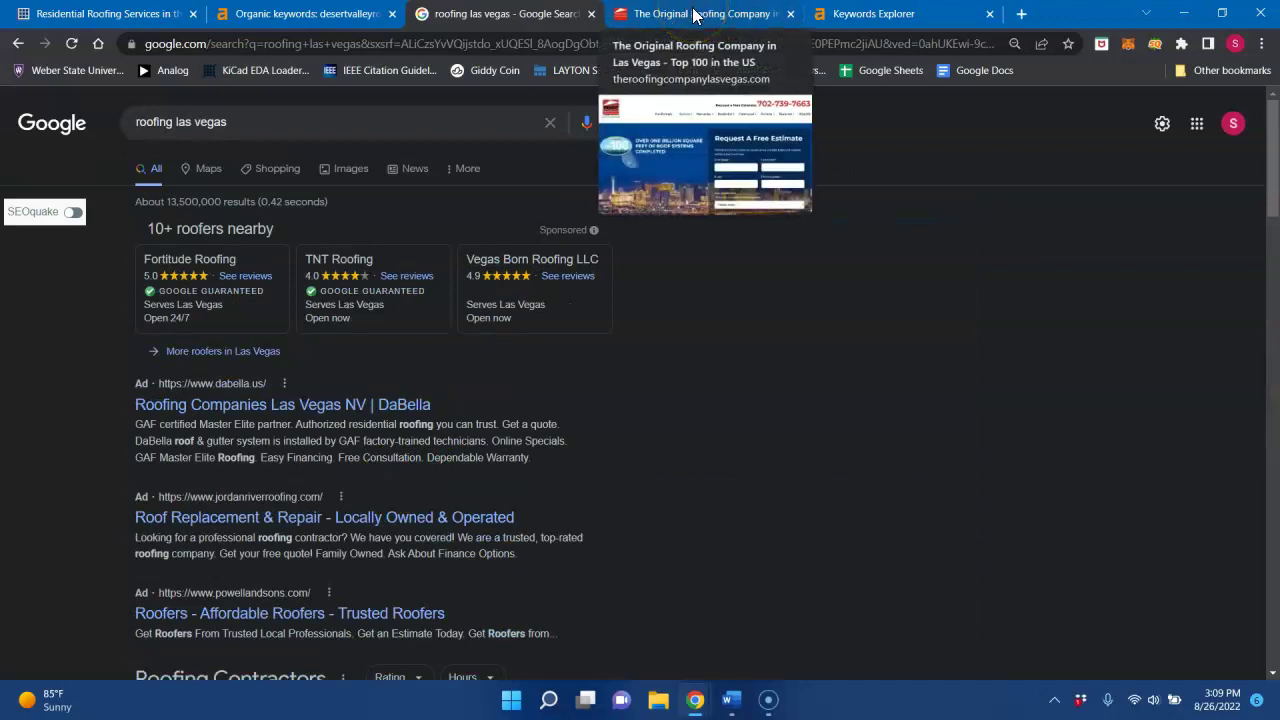
Step: Switch to The Original Roofing Company's website and examine its homepage content, including the company introduction, roofing services, metal work, and industry awards sections
left_click(693, 13)
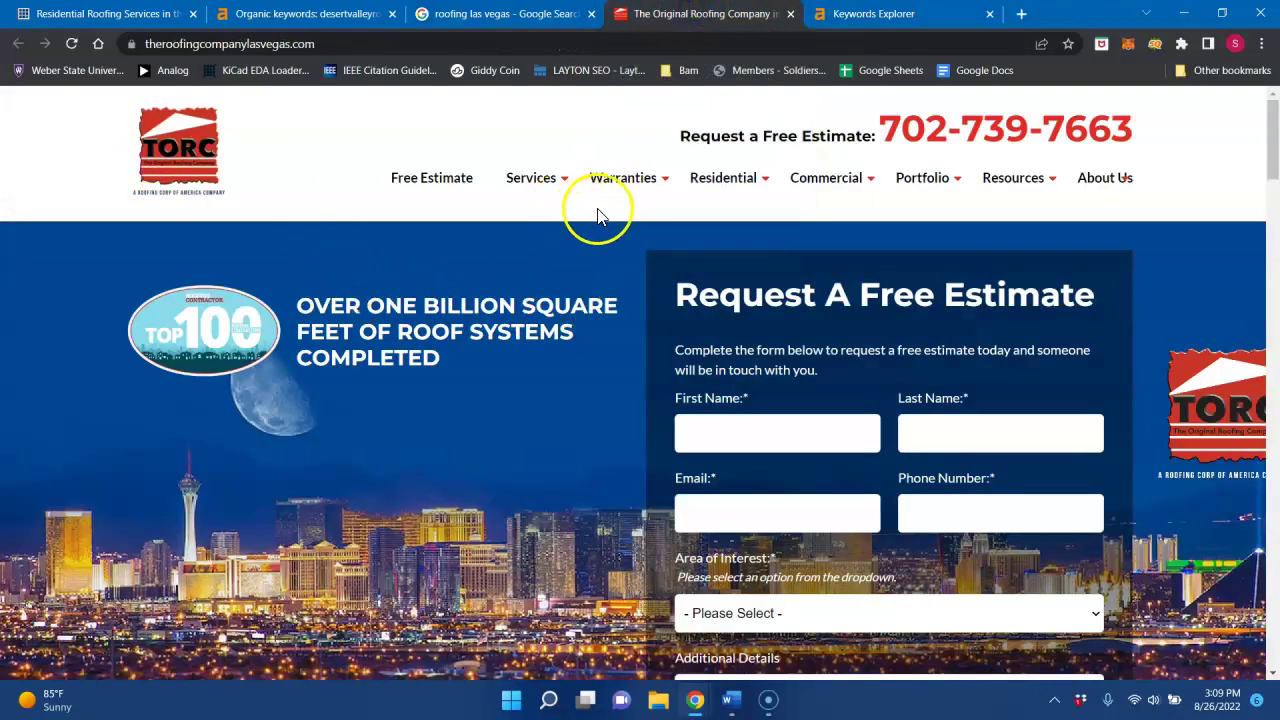
scroll(620, 281, "down", 15)
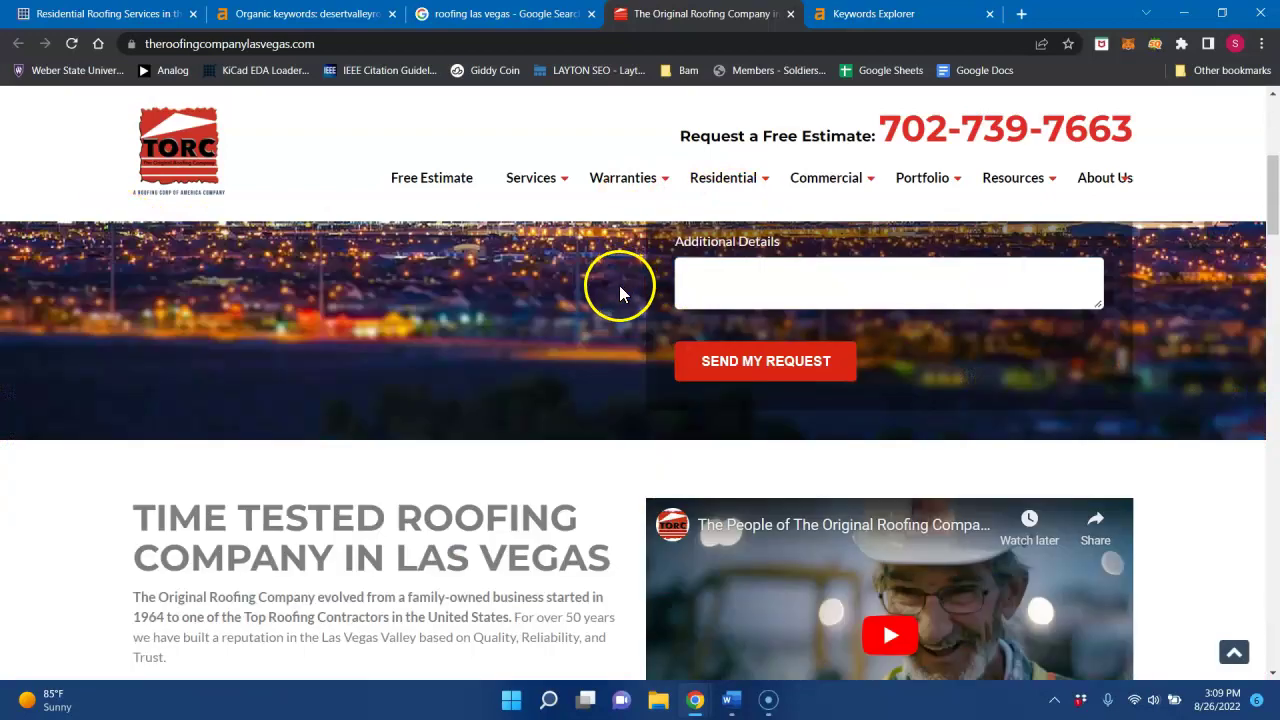
scroll(398, 372, "down", 20)
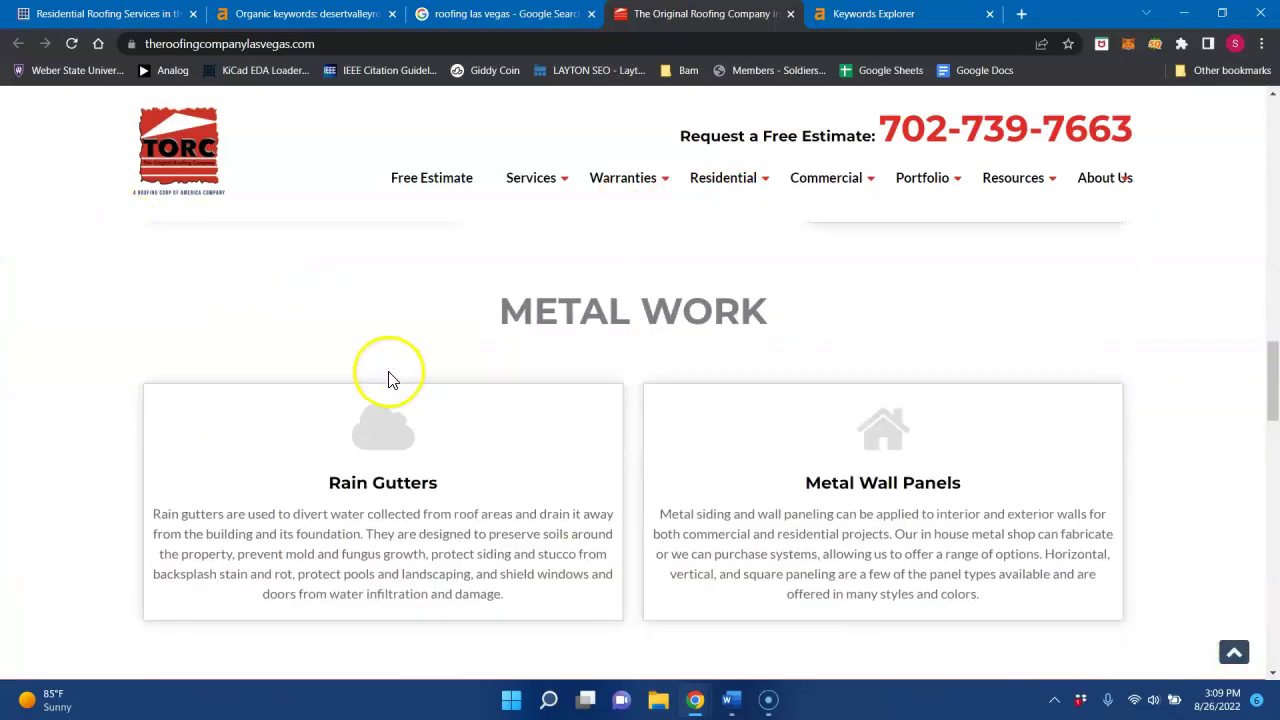
scroll(388, 390, "down", 5)
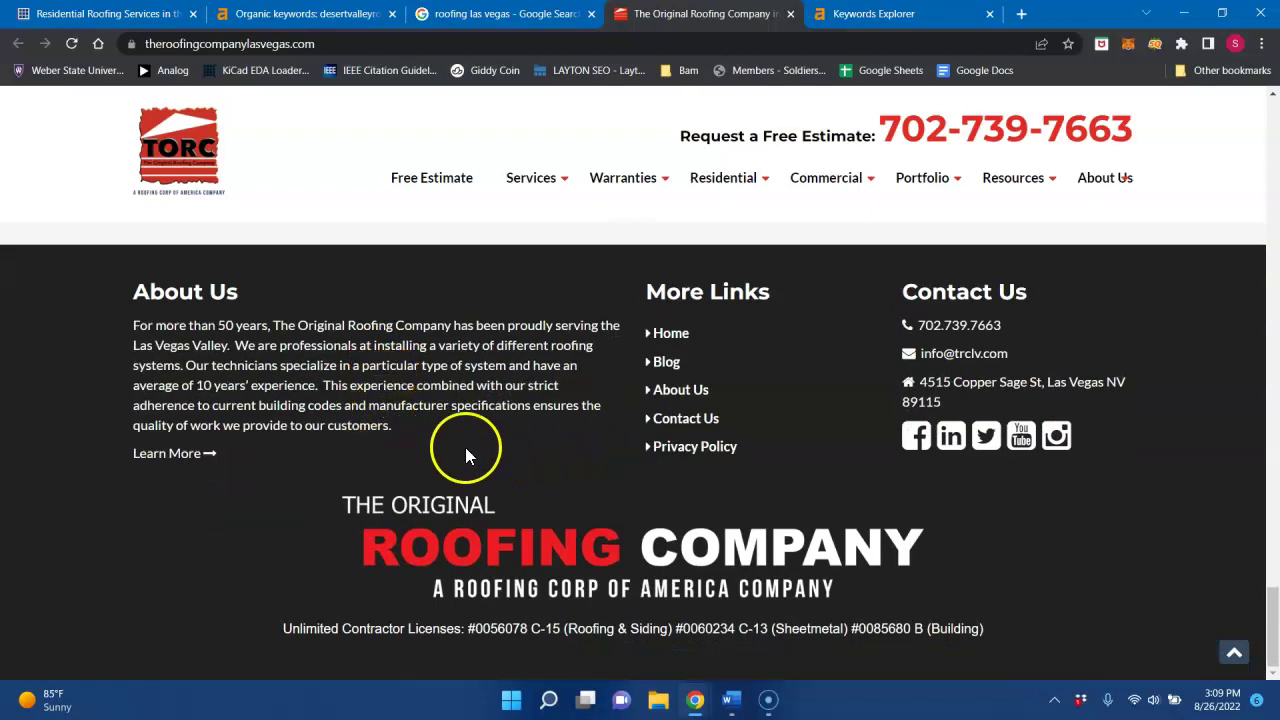
scroll(500, 460, "up", 8)
scroll(560, 420, "up", 2)
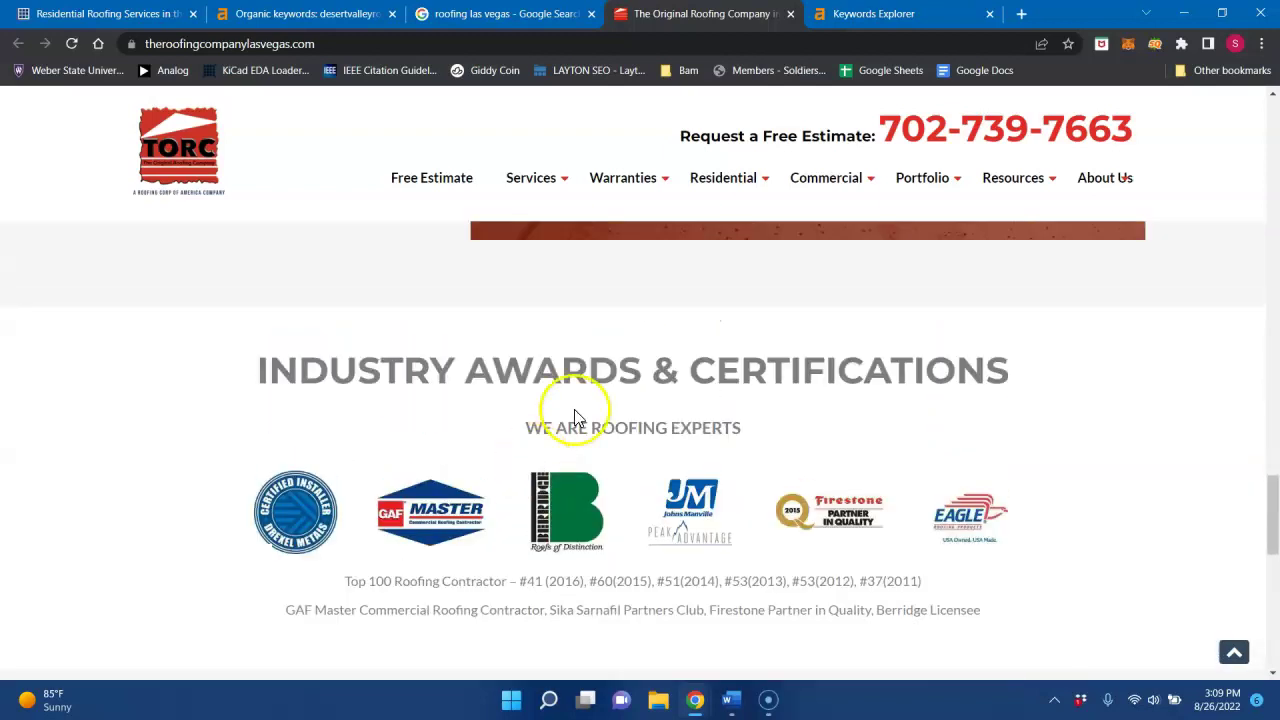
scroll(363, 417, "up", 4)
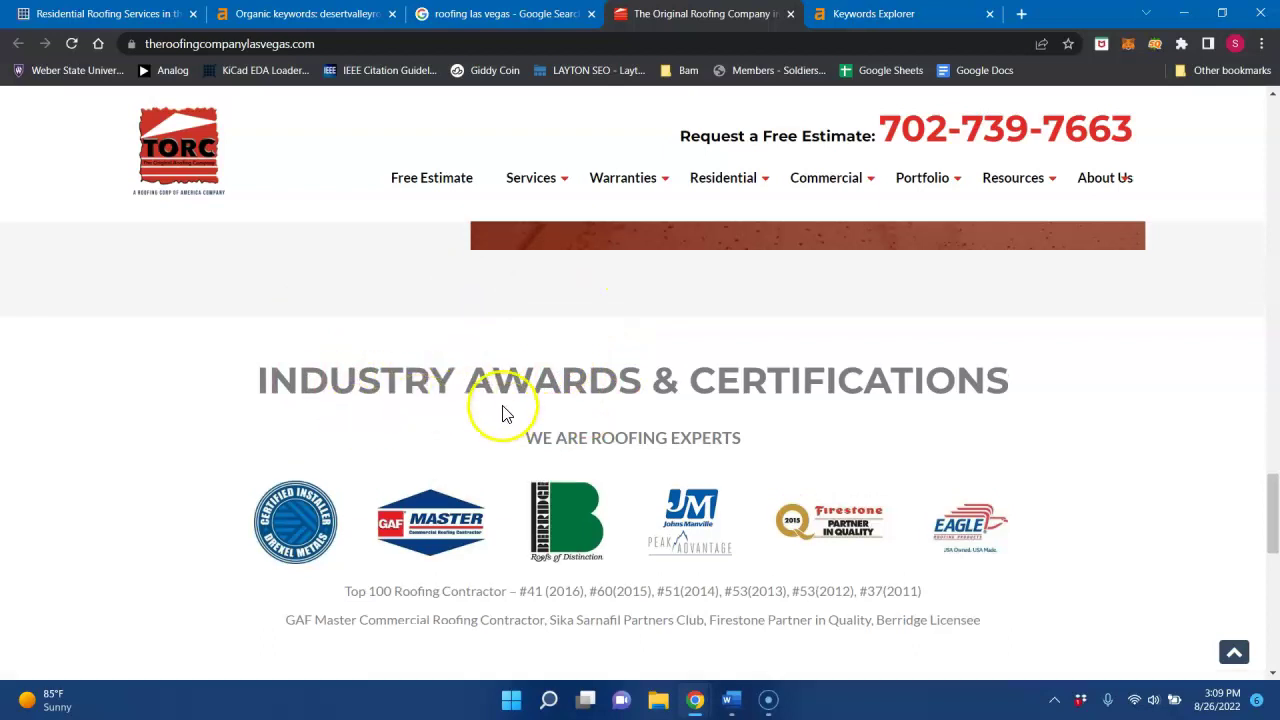
scroll(424, 400, "up", 4)
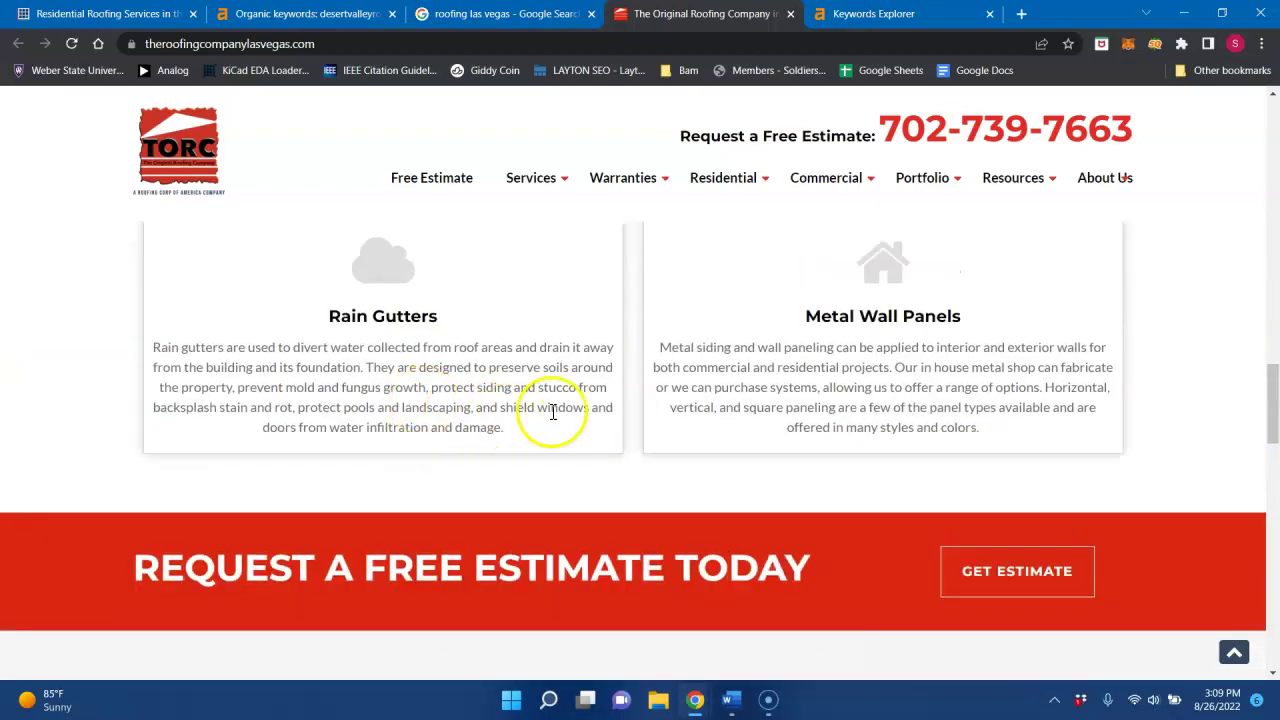
scroll(555, 365, "up", 9)
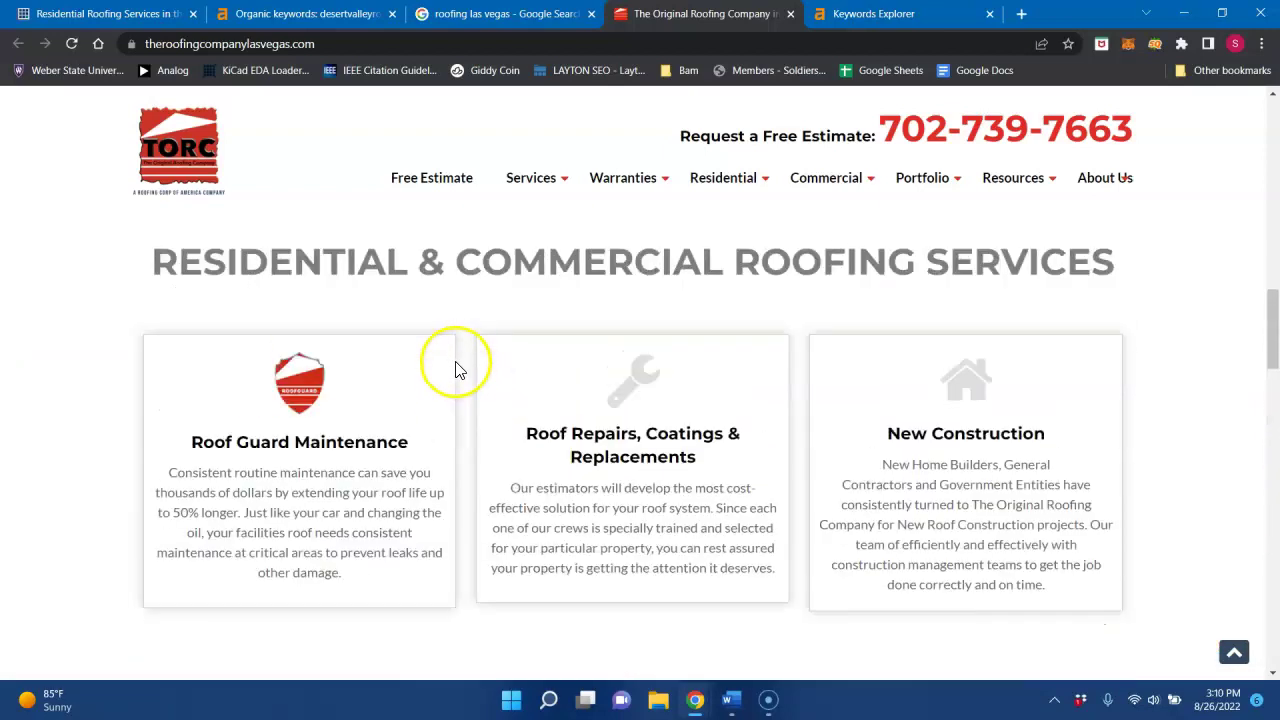
scroll(460, 409, "up", 3)
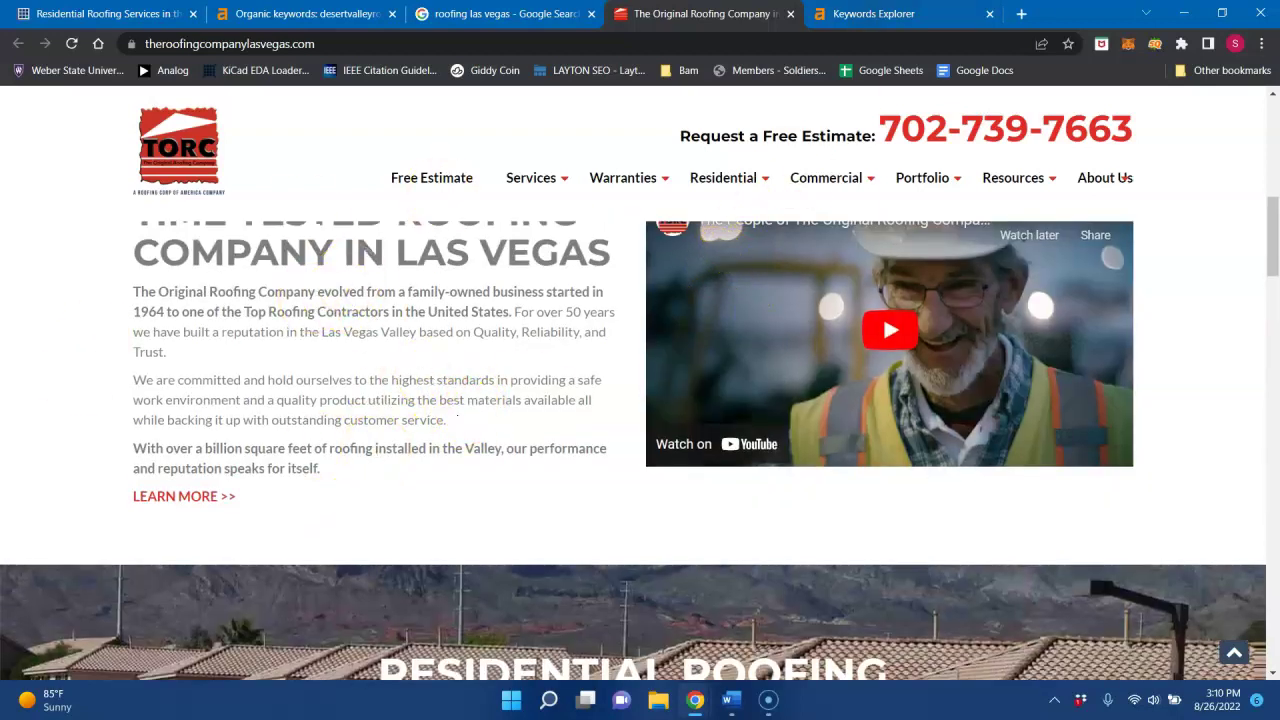
Step: Switch to the Ahrefs Keywords Explorer matching terms for "las vegas" and examine the search volumes of the roof-related keywords
left_click(883, 14)
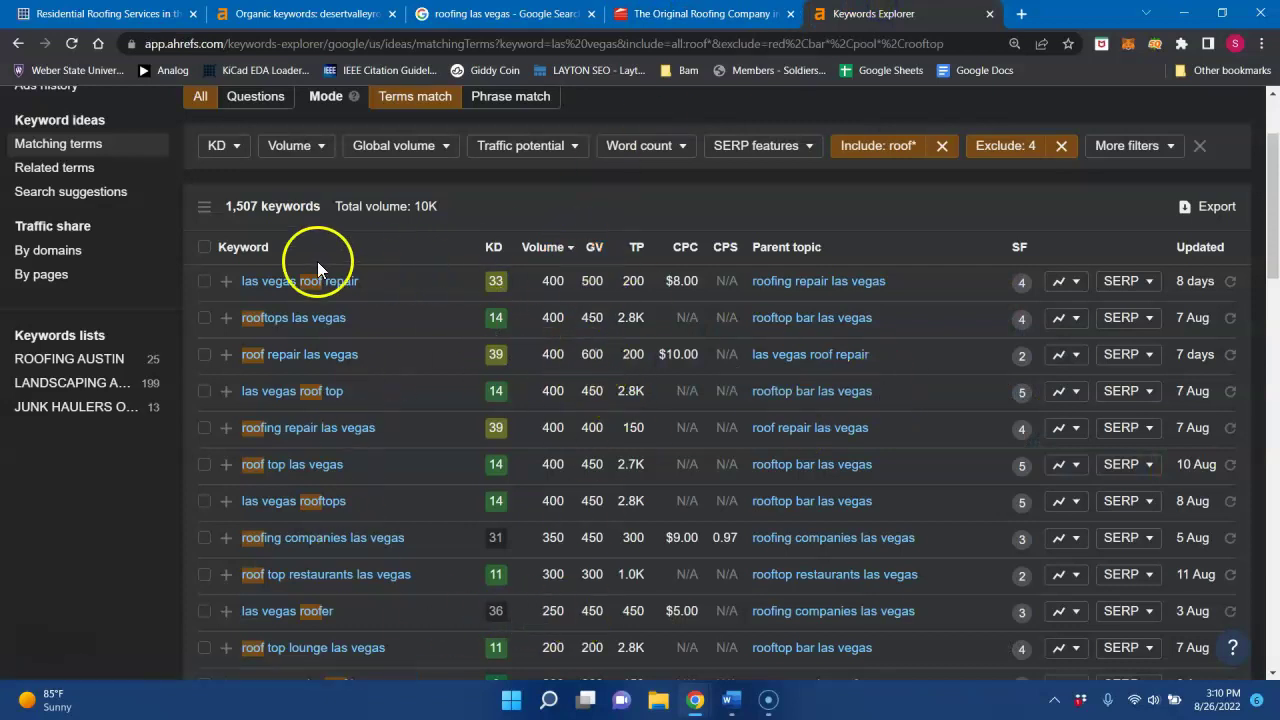
left_click_drag(568, 281, 543, 282)
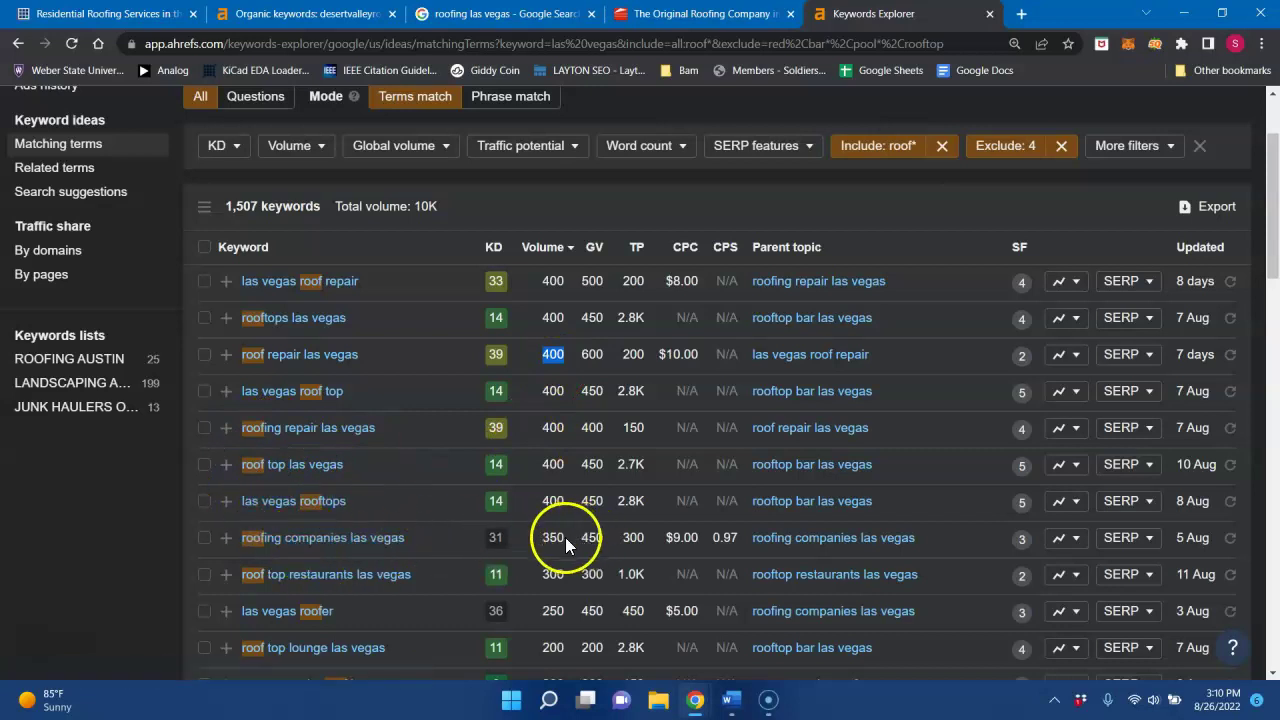
double_click(550, 574)
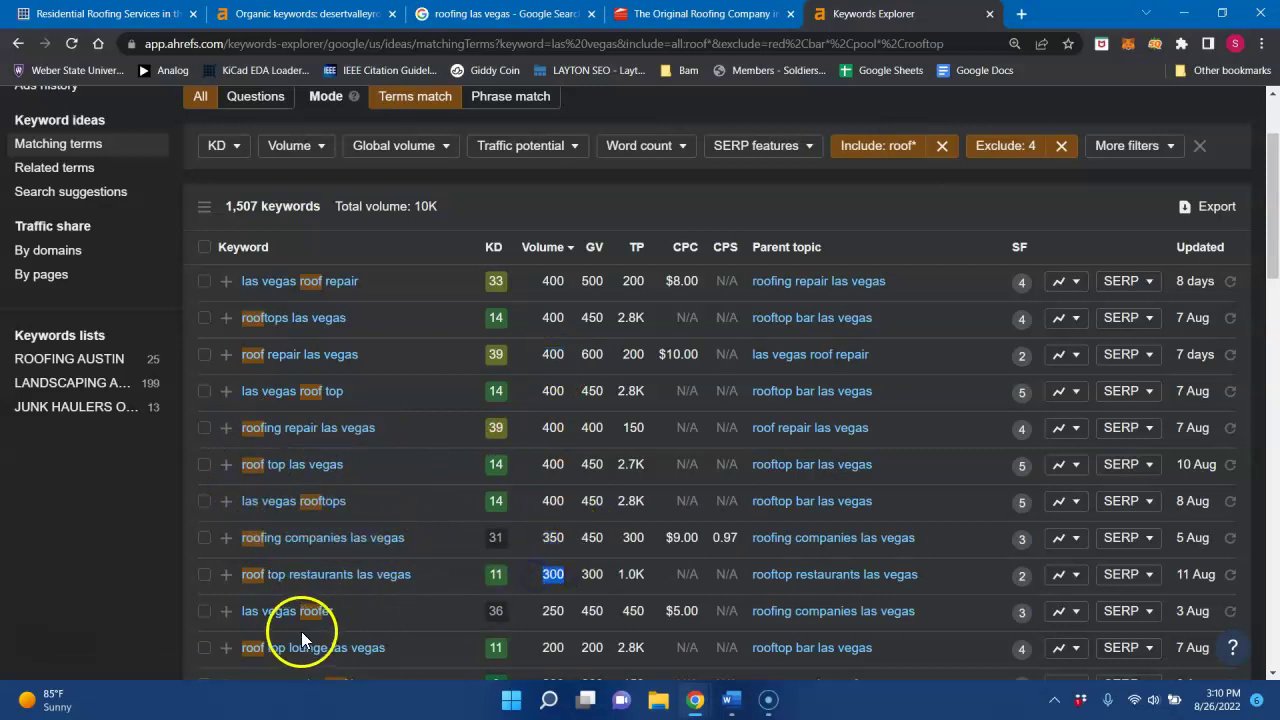
scroll(585, 408, "down", 2)
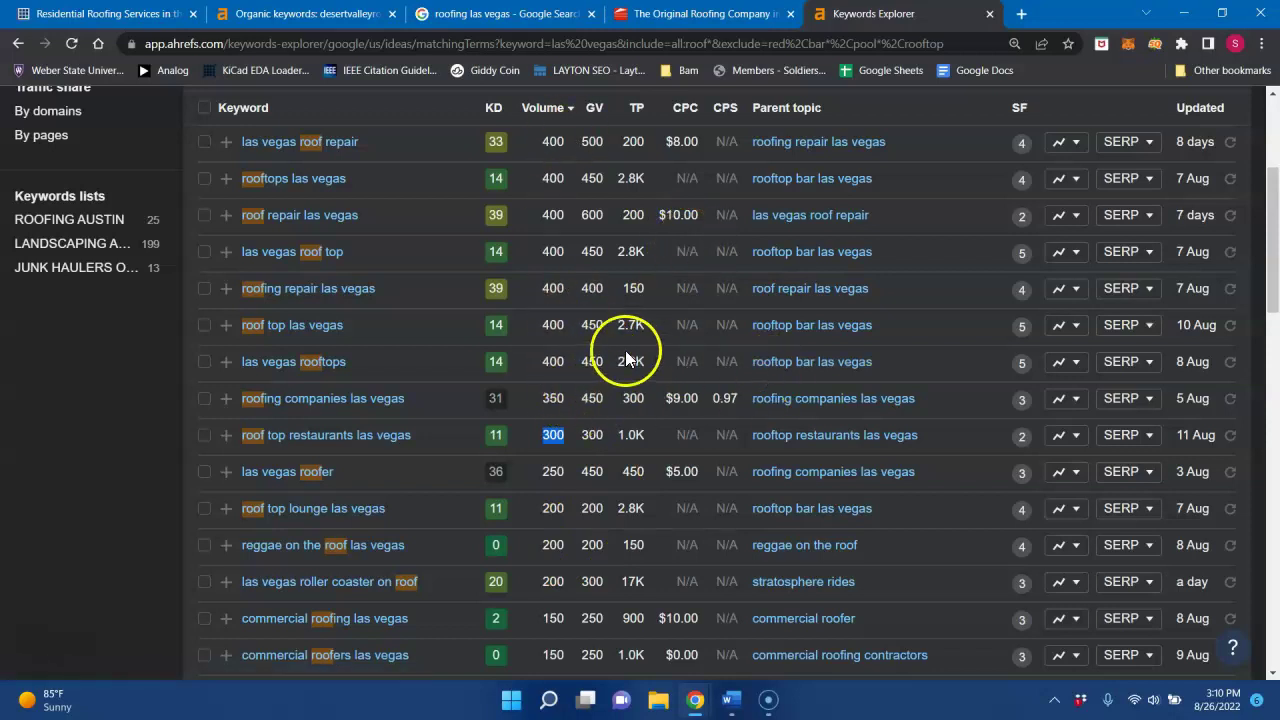
scroll(435, 295, "up", 3)
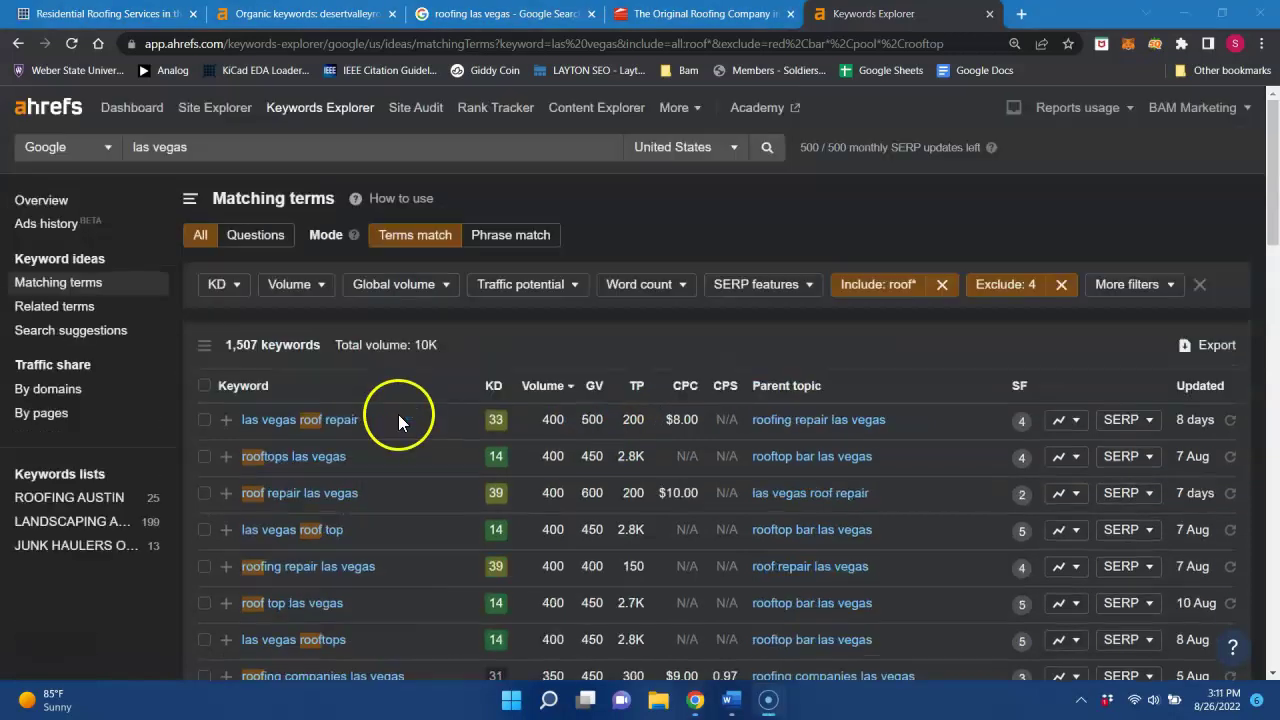